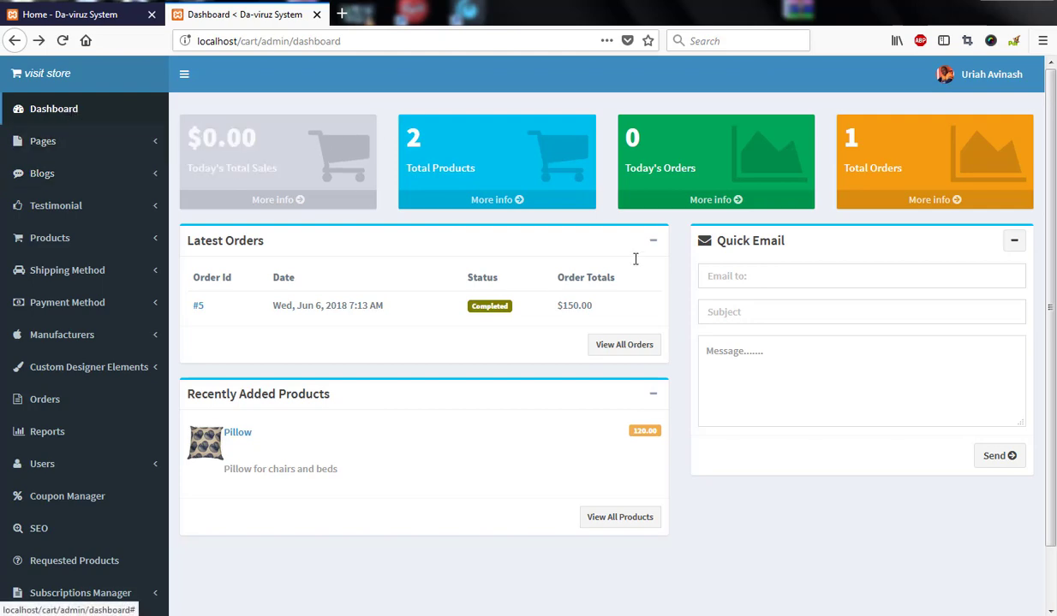
Step: View the administrator's own profile page, and return to the dashboard
left_click(980, 82)
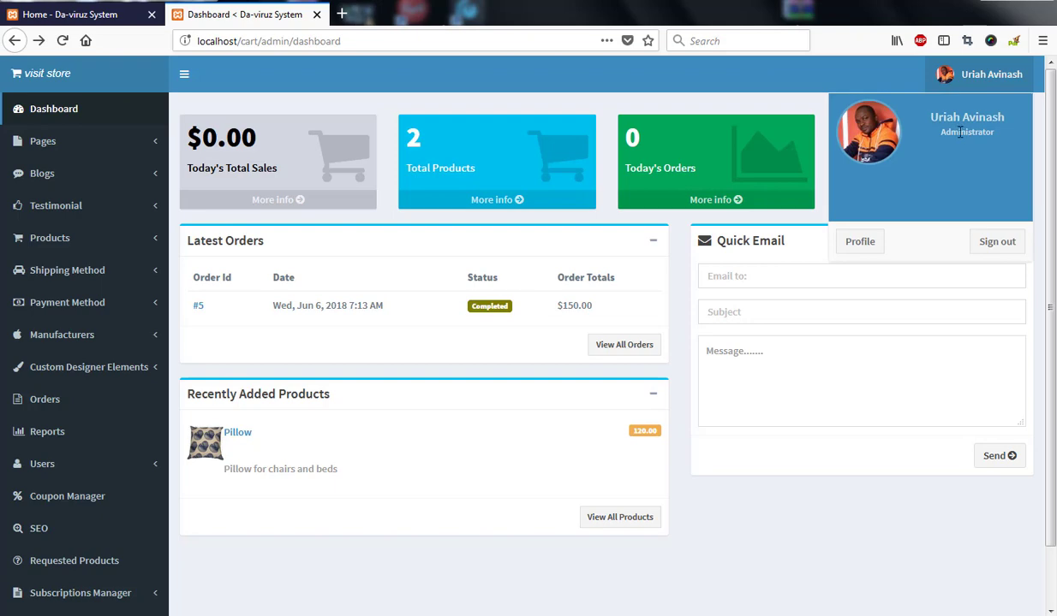
left_click(860, 243)
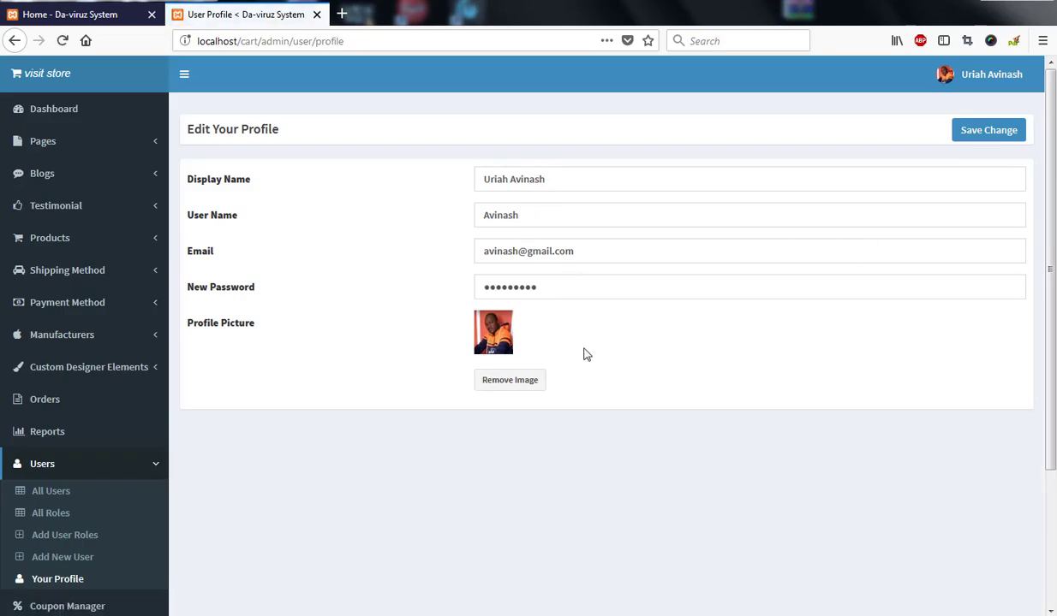
left_click(113, 116)
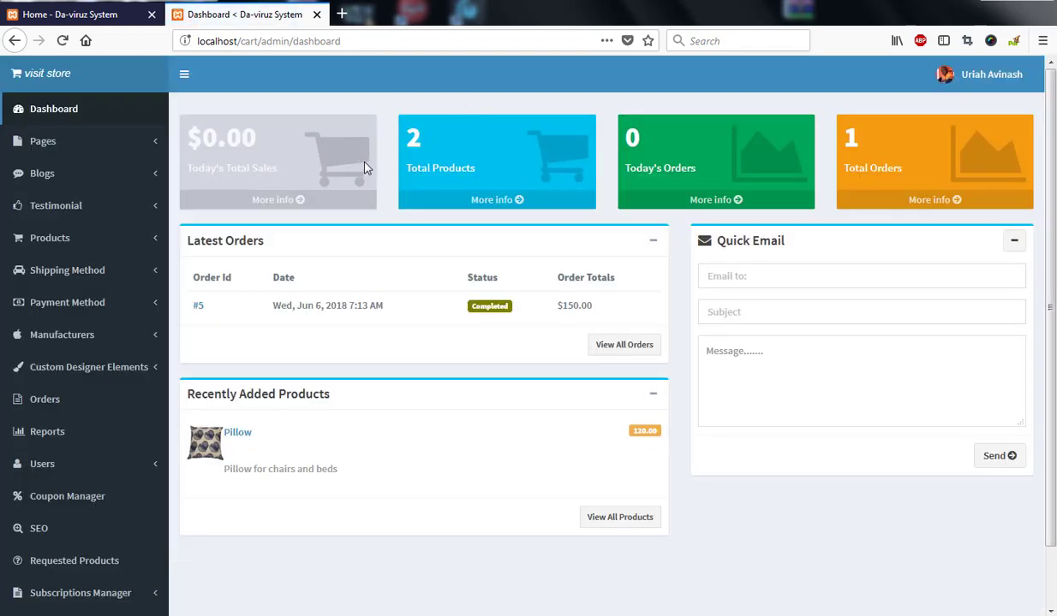
Step: Look through the options available under Pages, Blogs and Testimonial
left_click(90, 145)
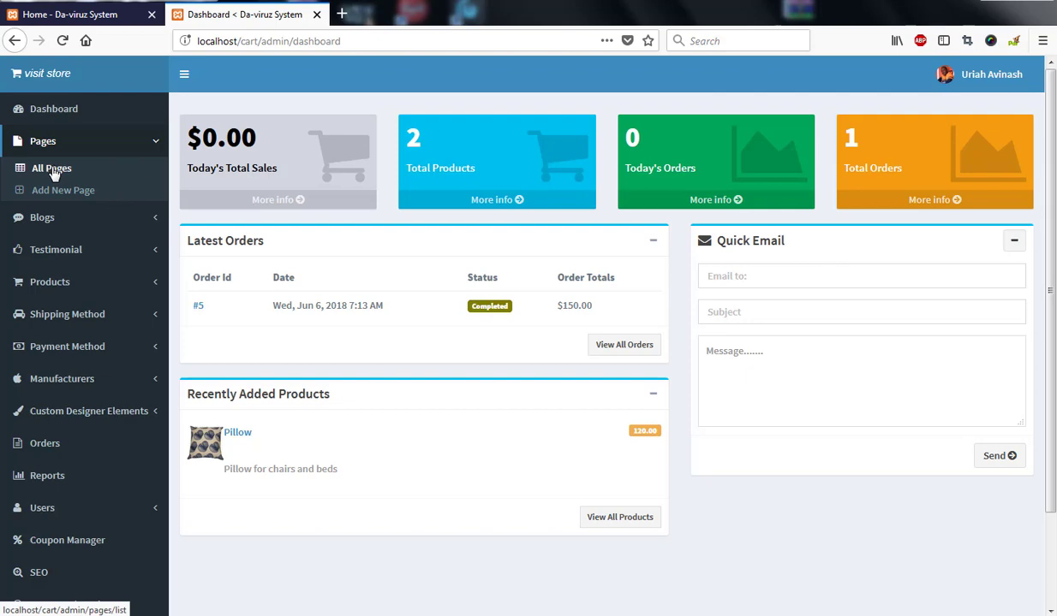
left_click(117, 224)
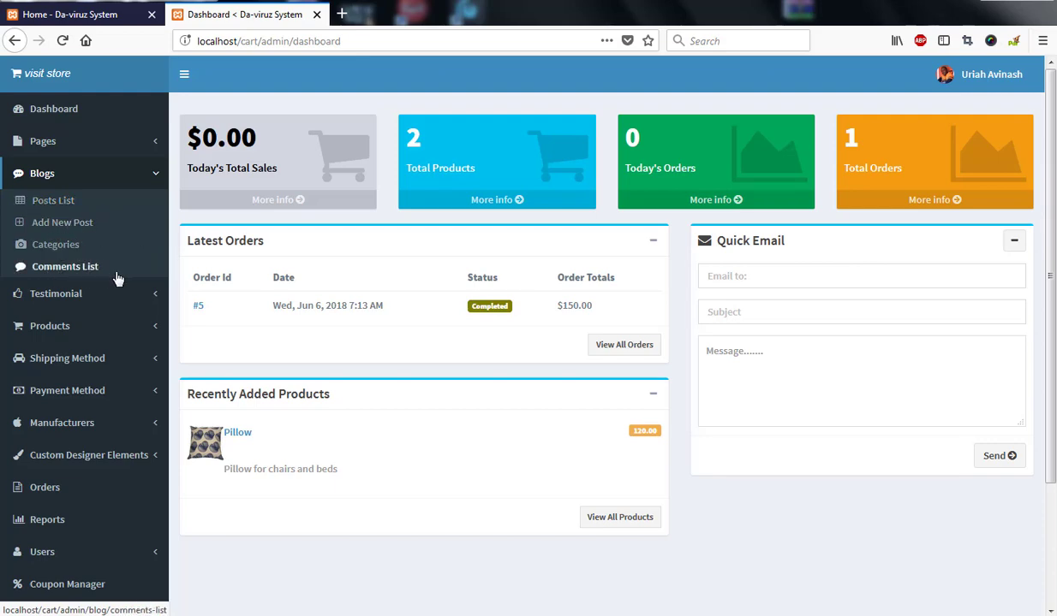
left_click(157, 297)
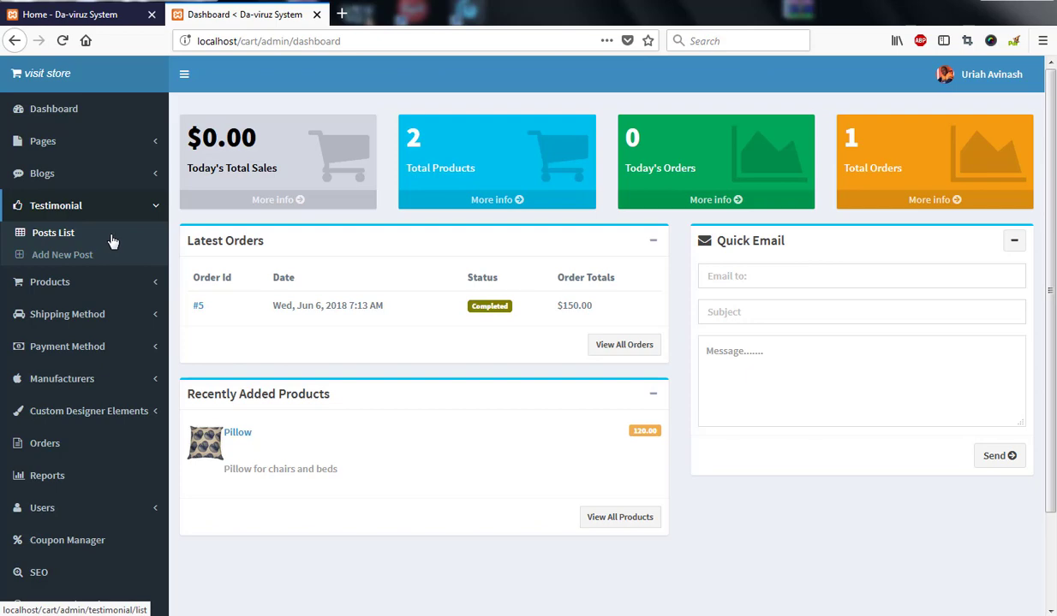
Step: Open the list of all products and activate its product name search
left_click(79, 288)
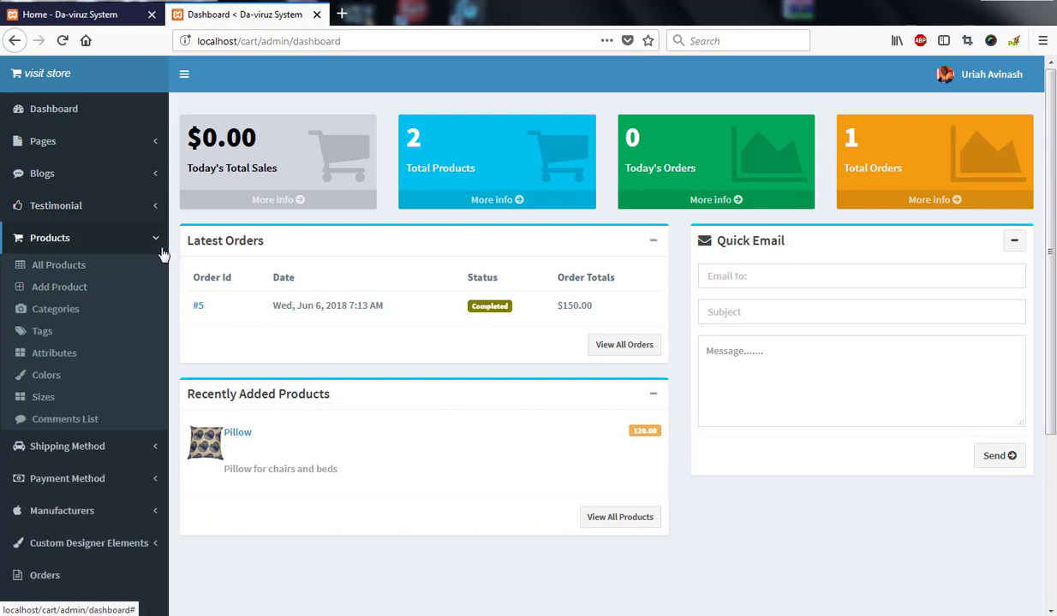
left_click(63, 270)
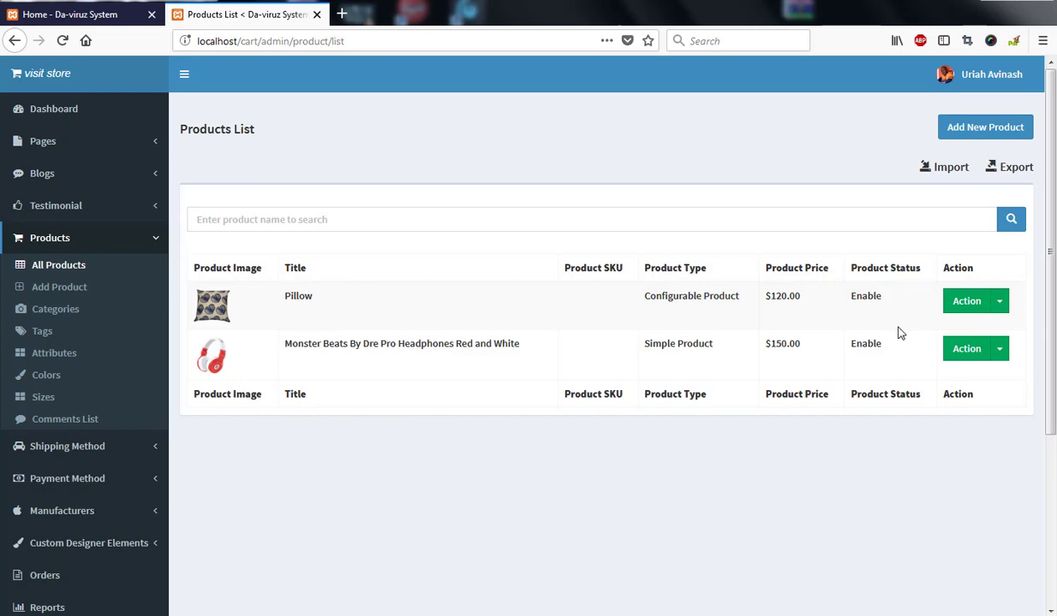
left_click(311, 225)
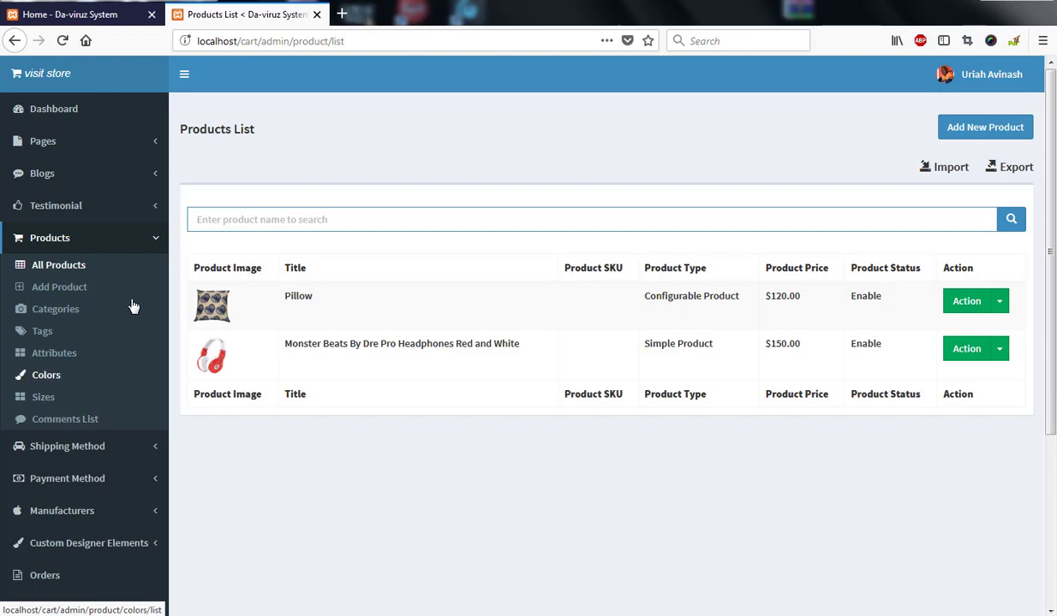
left_click(154, 237)
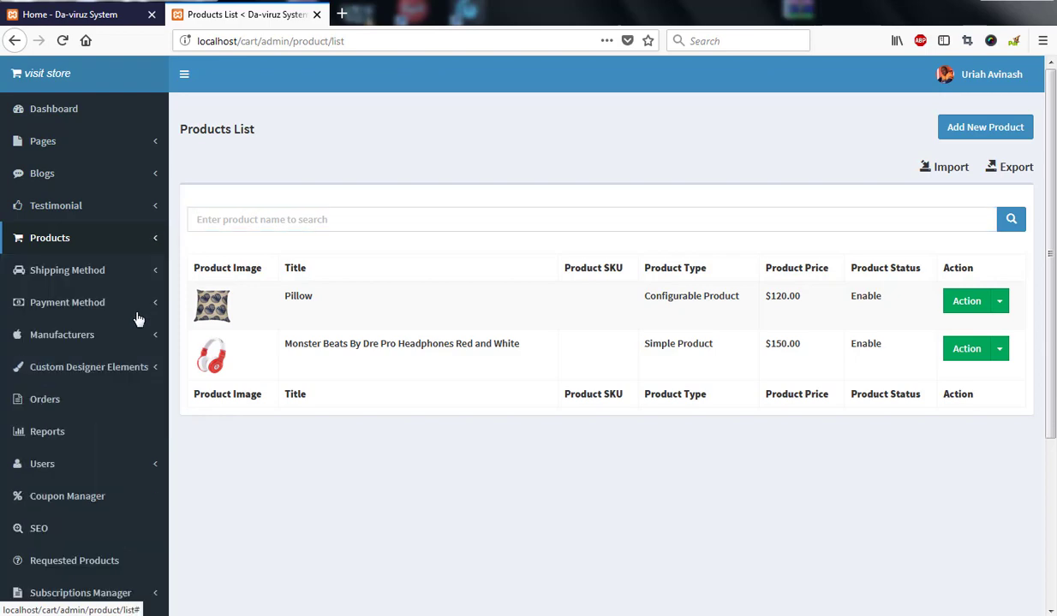
Step: Open the Shipping Options page and review the available shipping settings
left_click(143, 271)
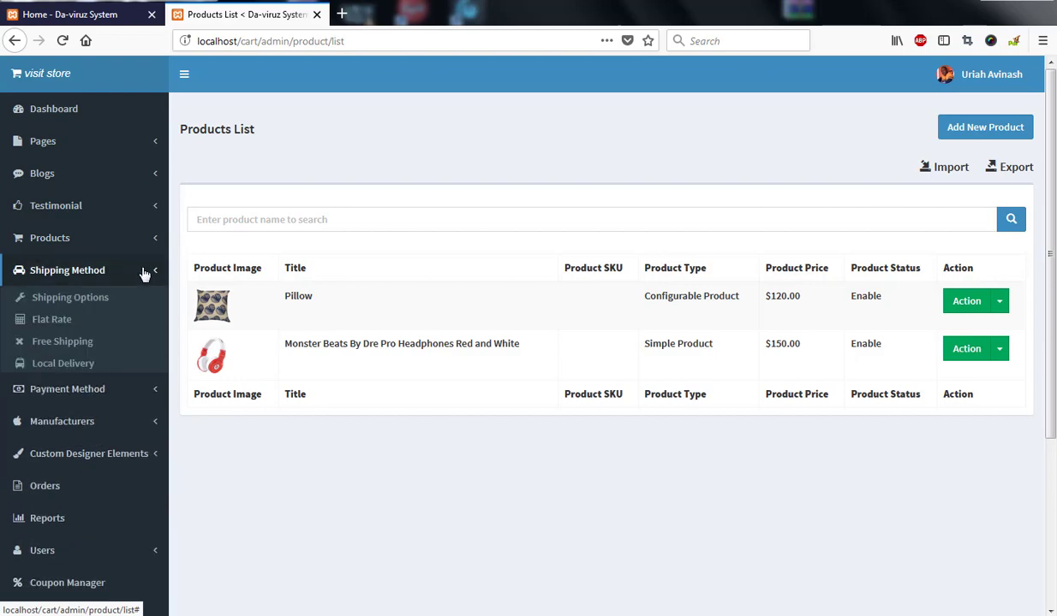
left_click(50, 302)
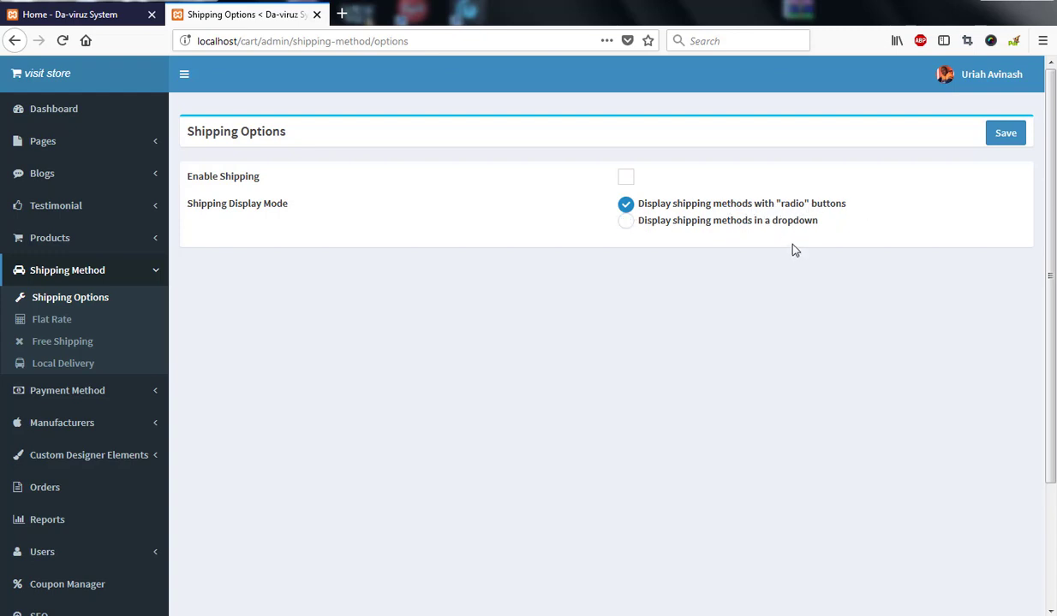
scroll(792, 248, "down", 3)
scroll(789, 244, "up", 2)
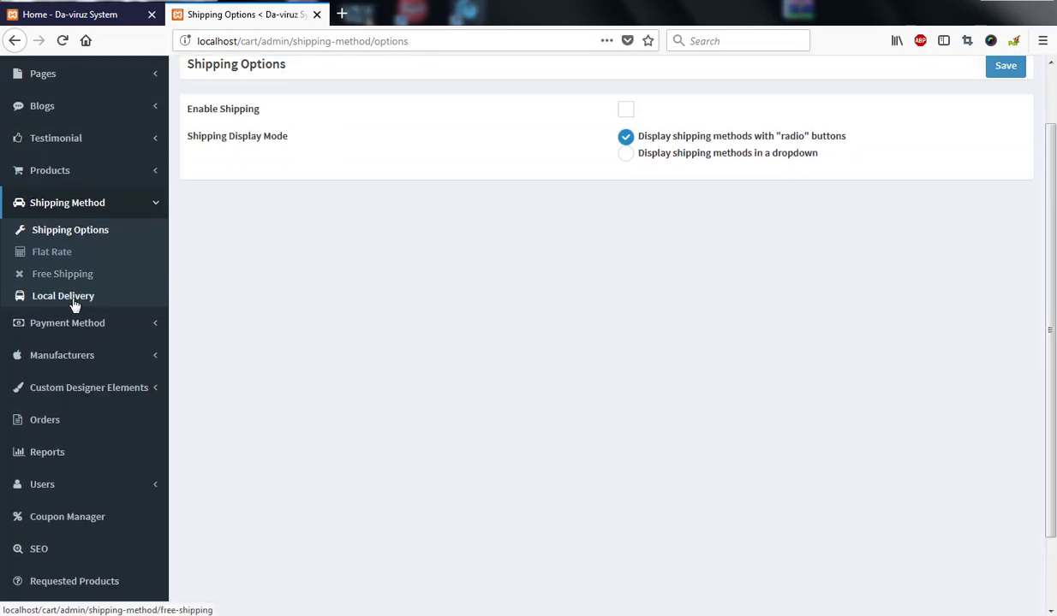
Step: View the general Payment Options and the PayPal payment settings
left_click(155, 326)
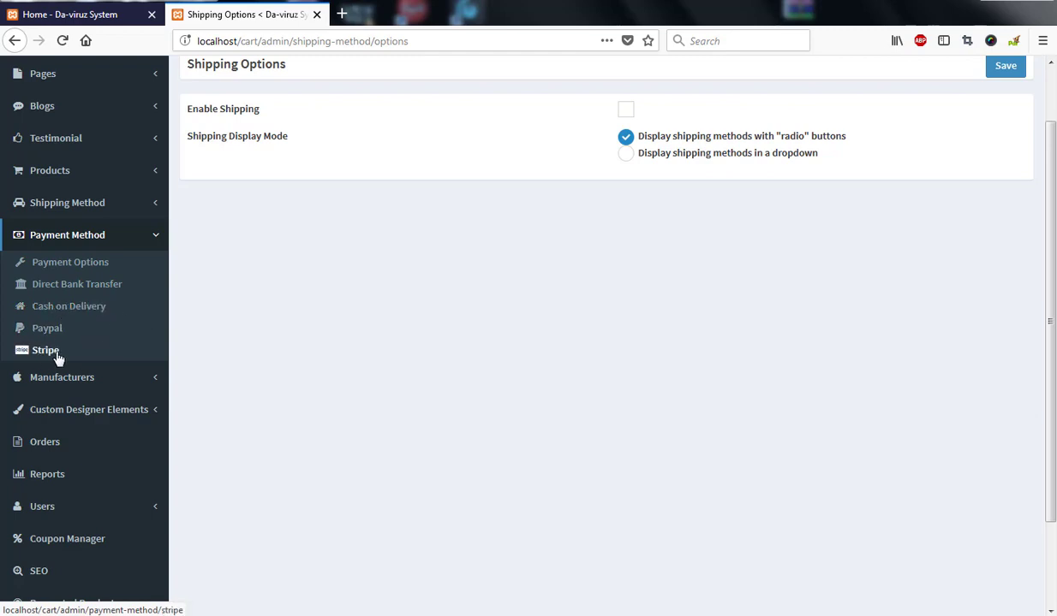
left_click(102, 267)
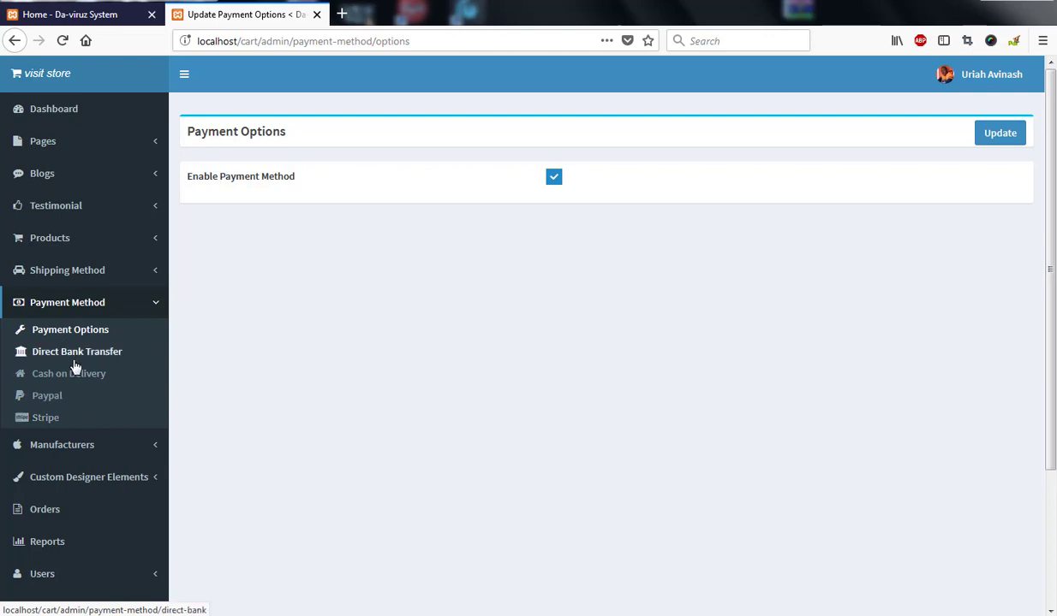
left_click(51, 398)
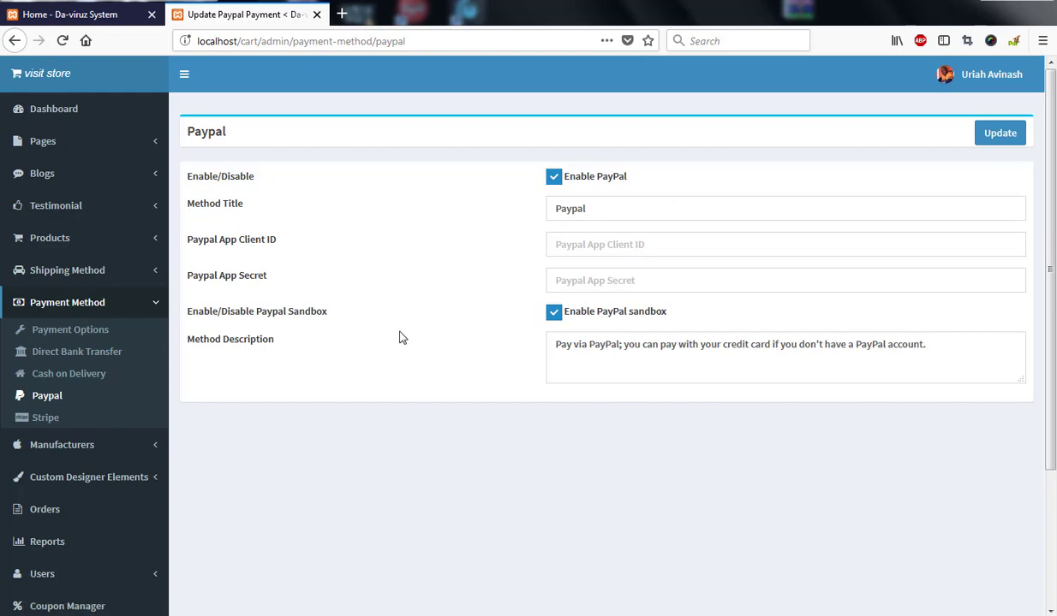
Step: Look through the options available under Manufacturers and Custom Designer Elements
scroll(399, 337, "down", 3)
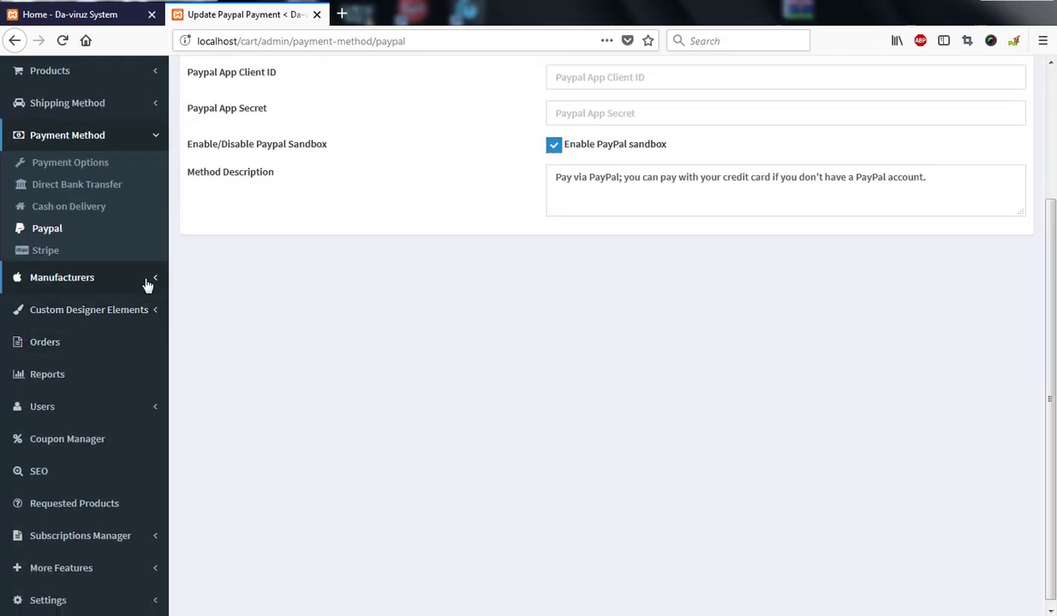
left_click(146, 280)
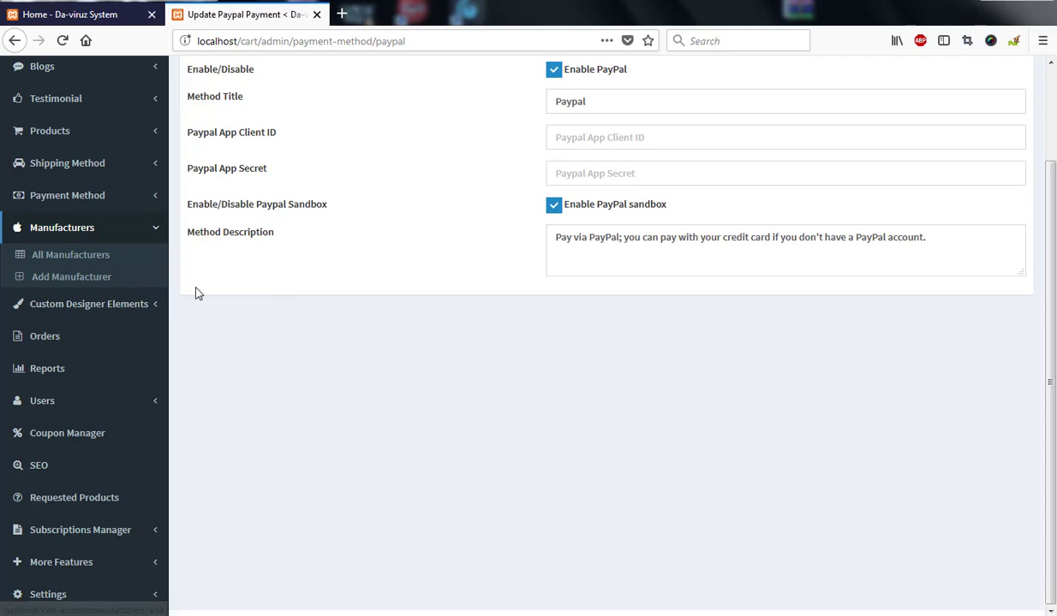
left_click(154, 232)
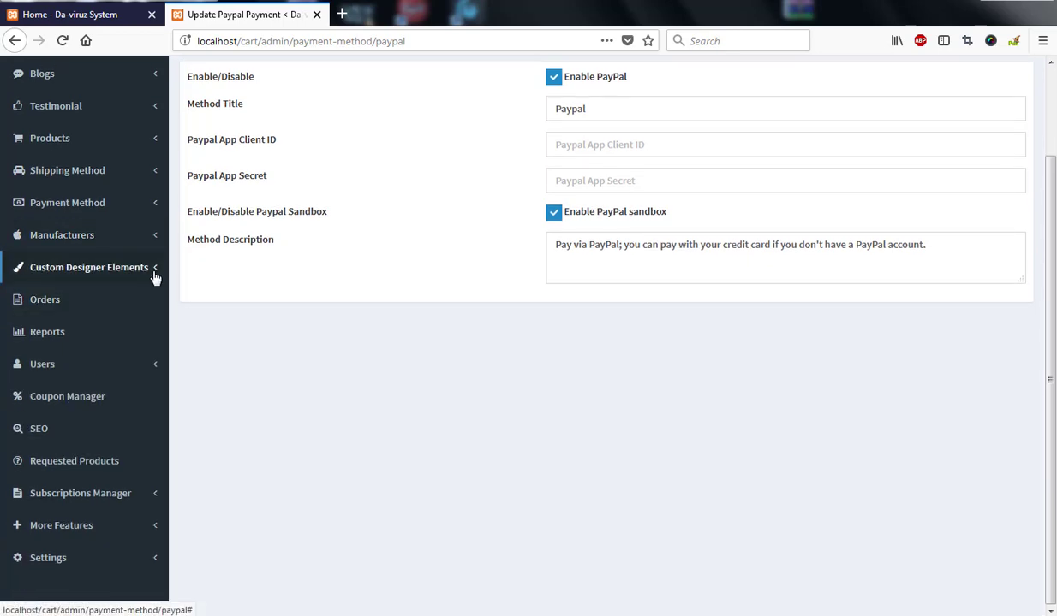
left_click(154, 273)
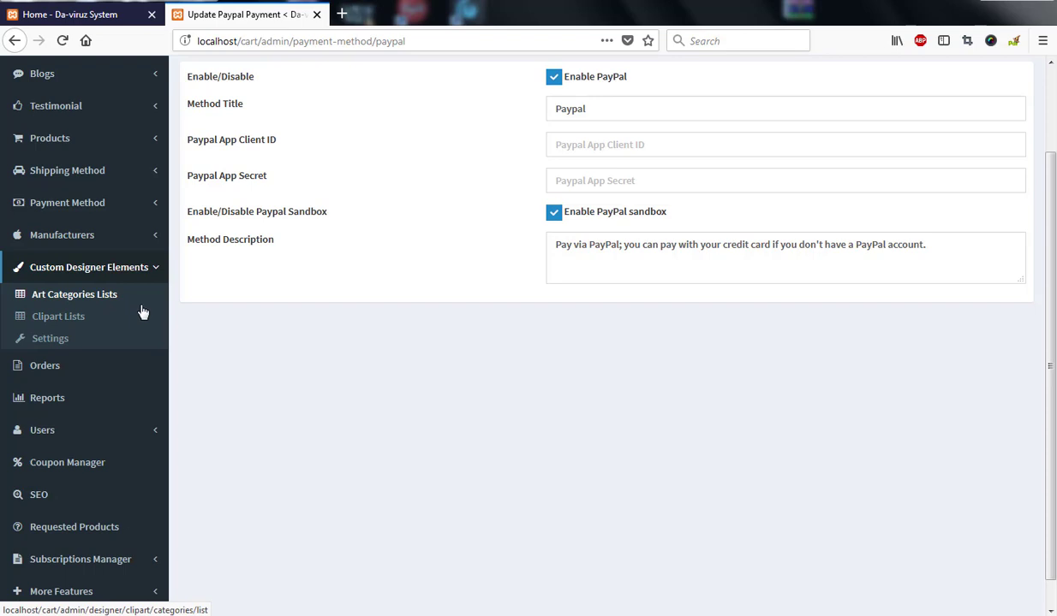
Step: View the store's orders list and the overview of available sales reports
left_click(65, 370)
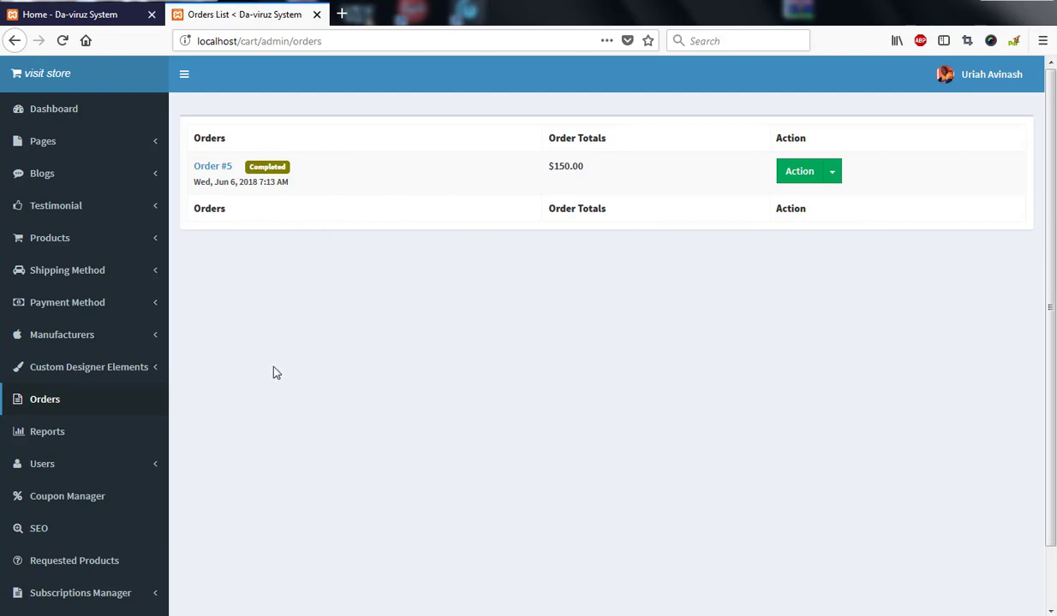
left_click(72, 435)
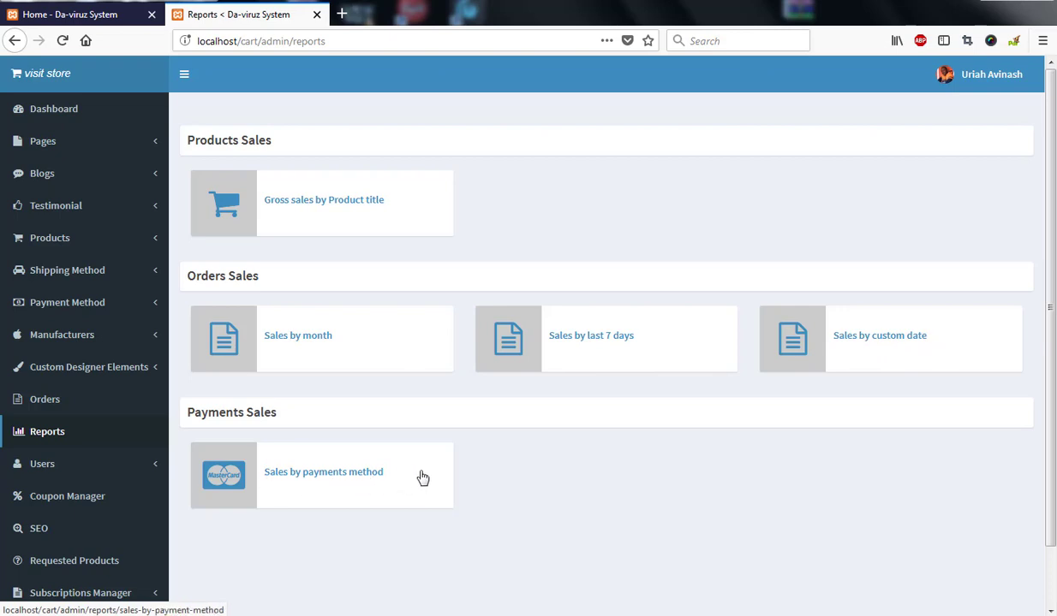
Step: Open the form for adding a user role and review its role name field and permission switches
left_click(151, 469)
scroll(144, 464, "down", 2)
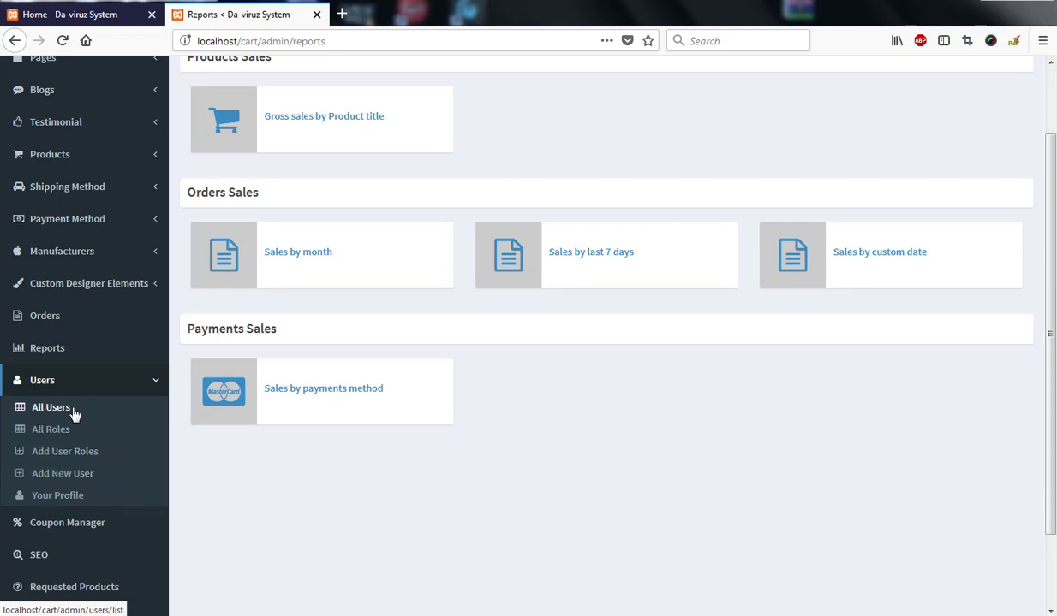
left_click(45, 462)
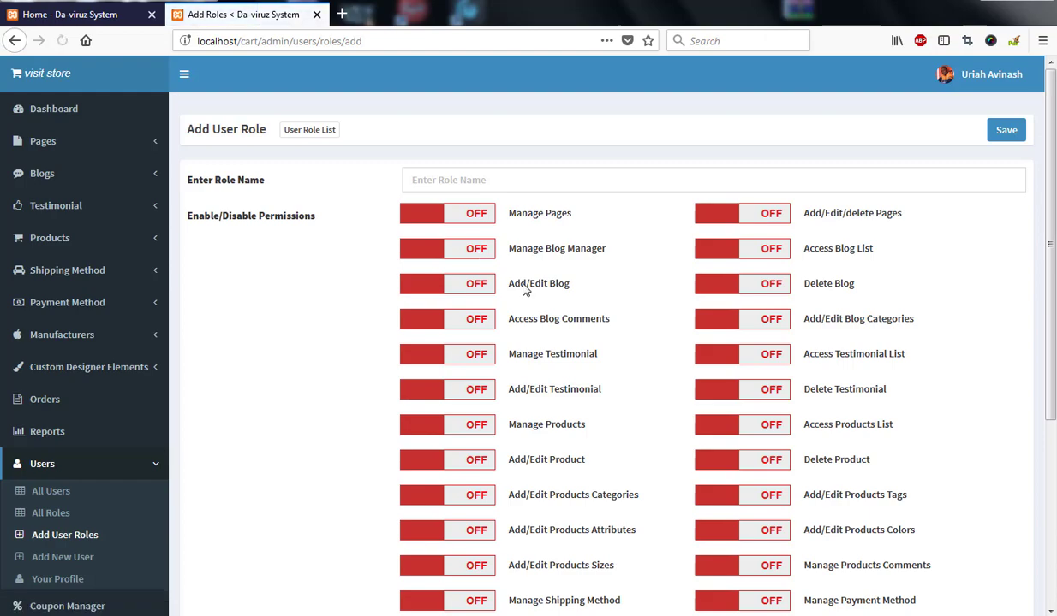
scroll(767, 170, "down", 3)
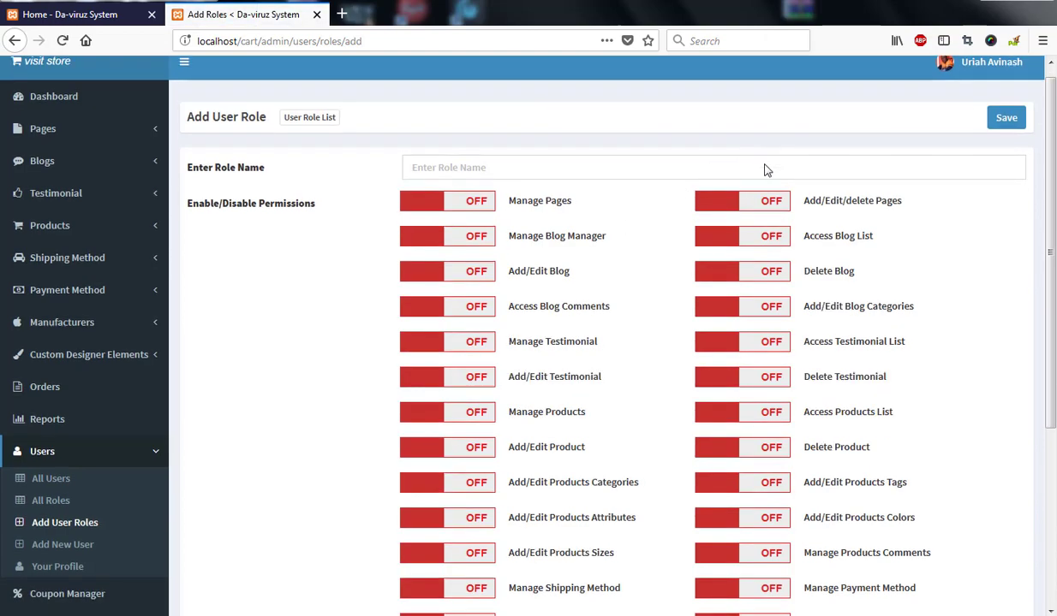
scroll(767, 169, "up", 3)
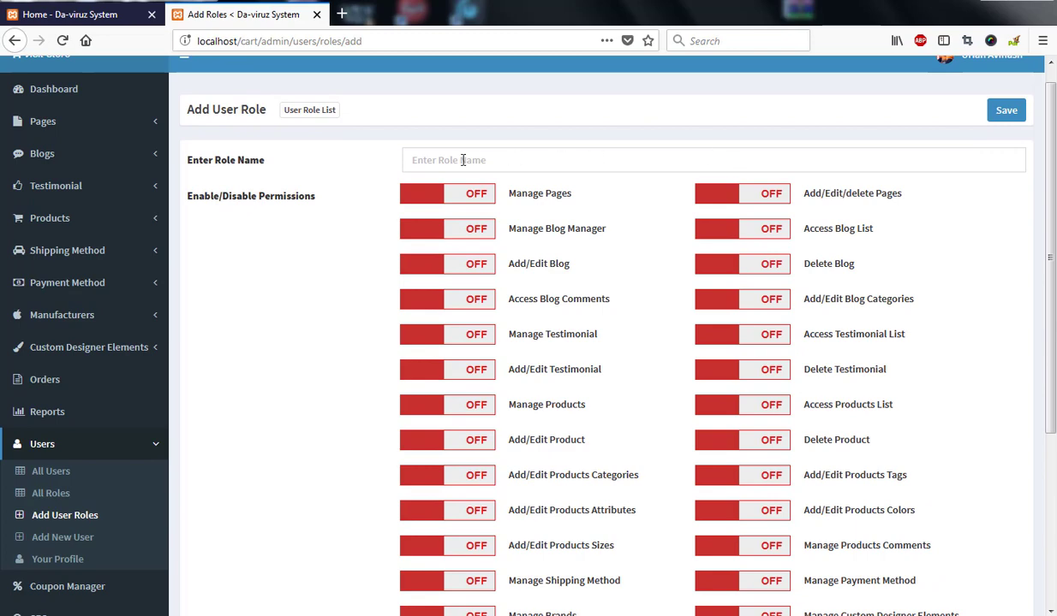
left_click(462, 160)
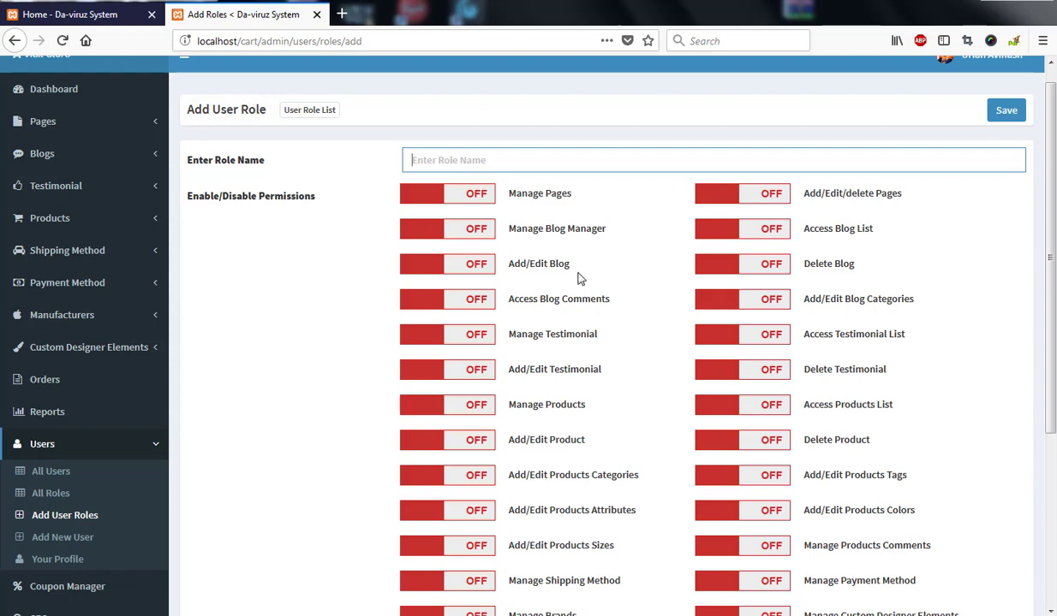
scroll(578, 278, "down", 2)
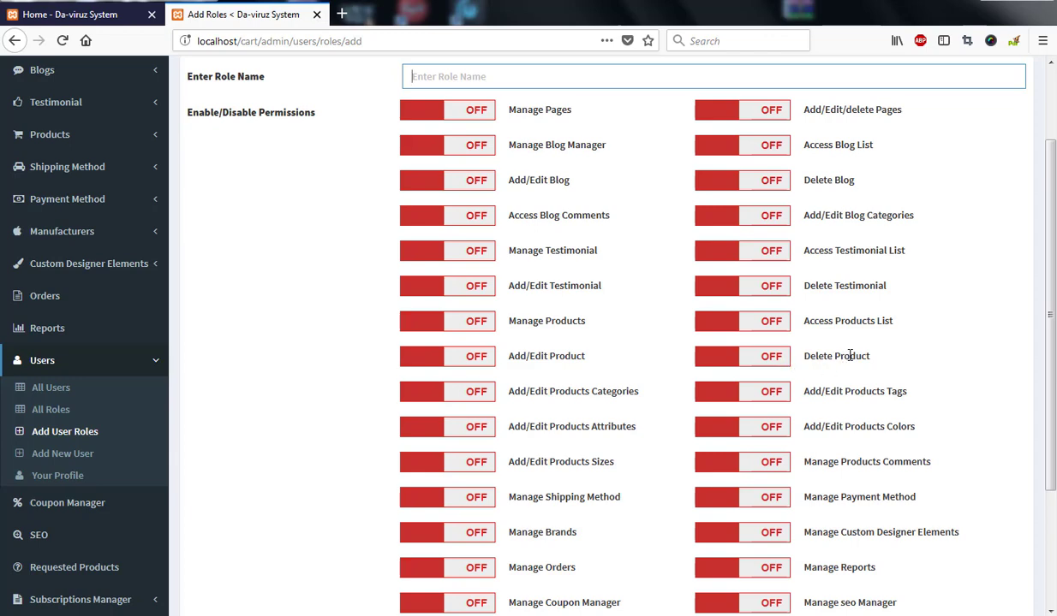
Step: Switch the new role's Delete Product permission on and back off
left_click(760, 360)
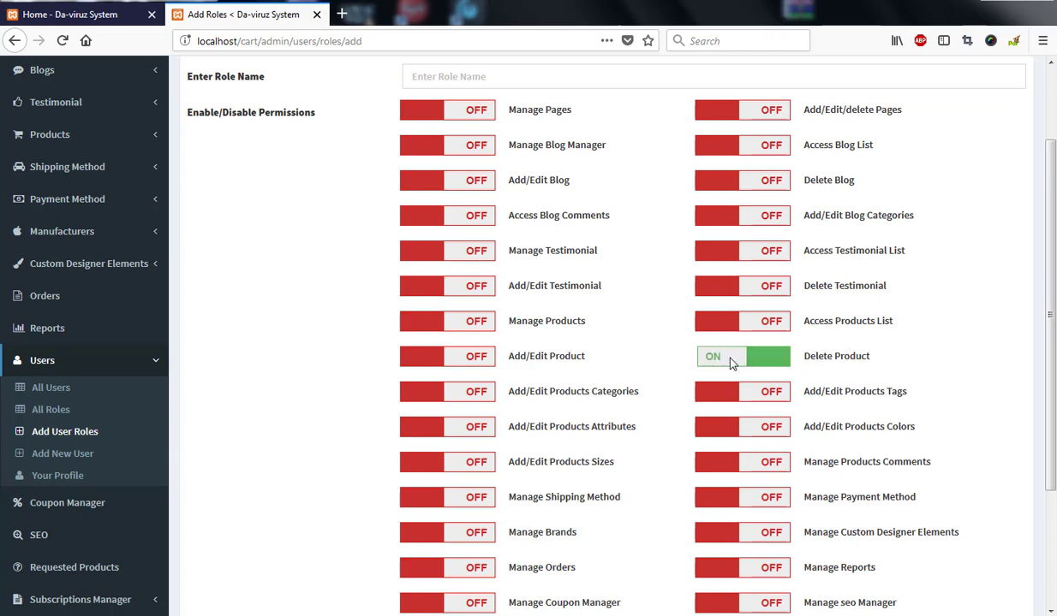
left_click(739, 361)
scroll(738, 361, "up", 2)
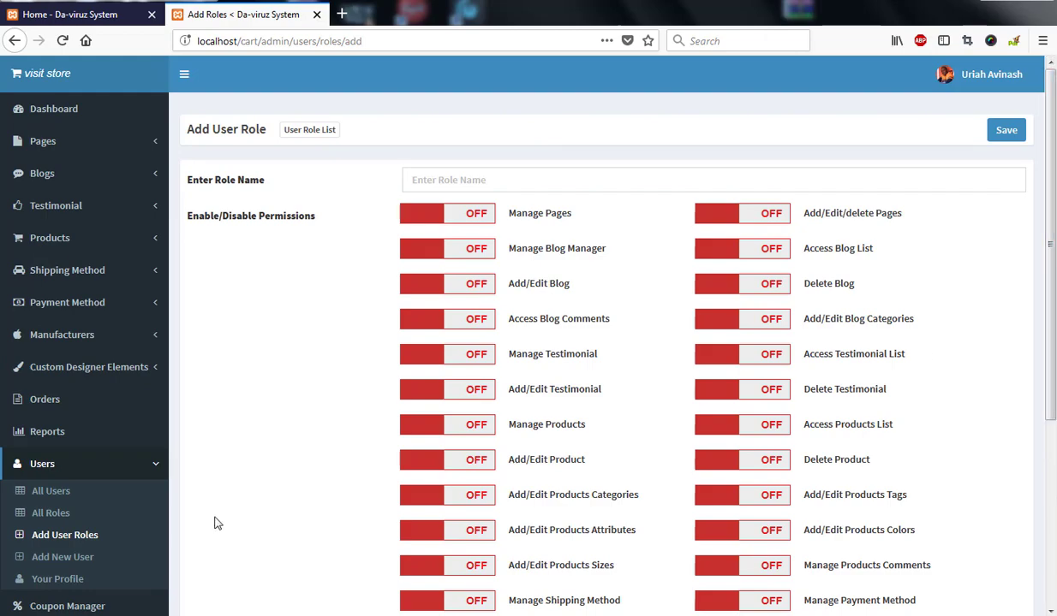
left_click(157, 463)
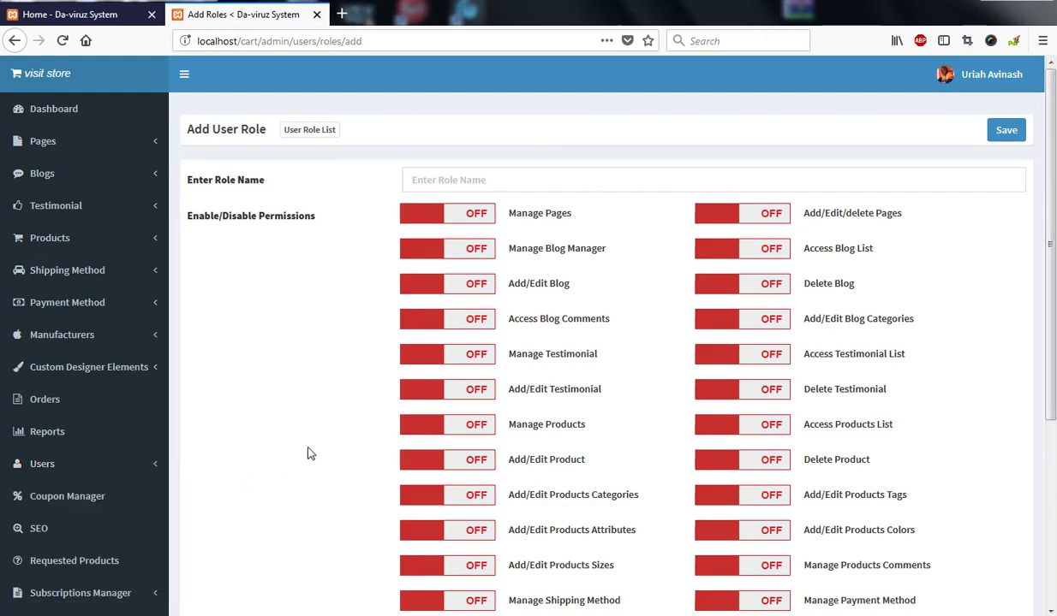
Step: Open the new coupon form and review its fields, including the user roles available as a usage restriction
scroll(288, 454, "down", 2)
left_click(90, 417)
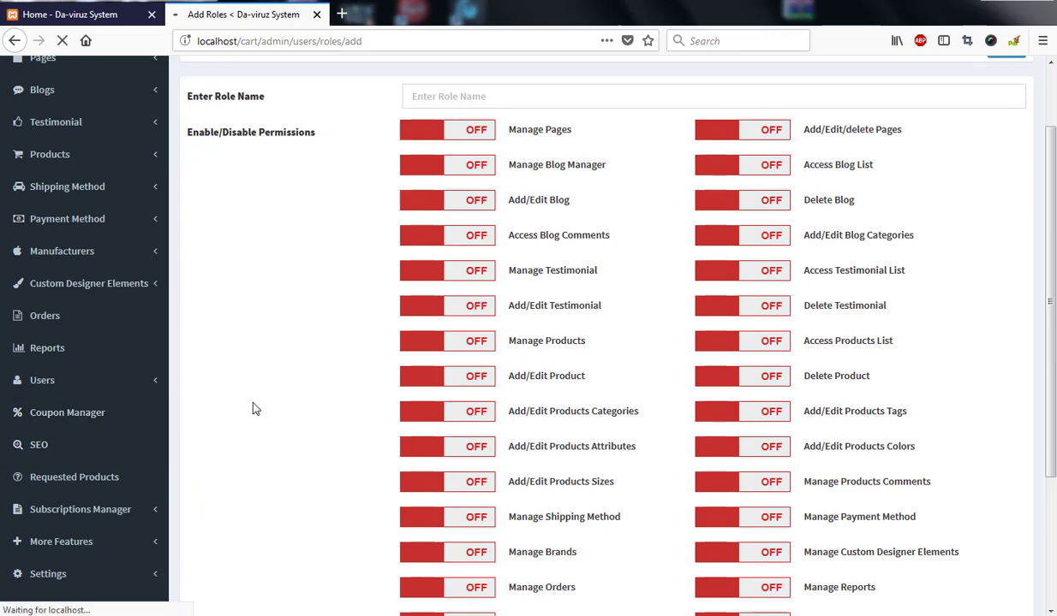
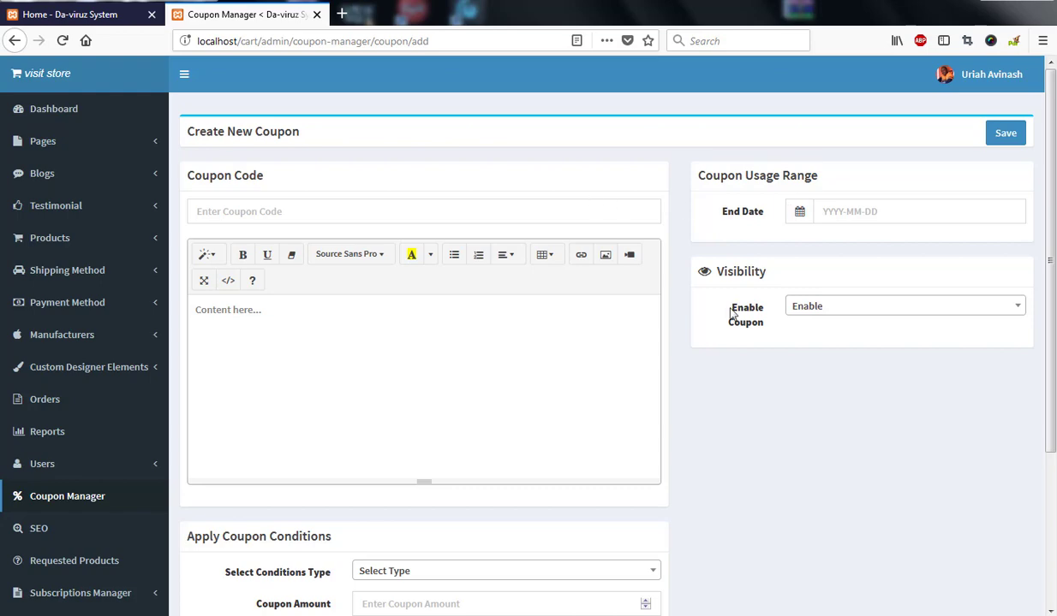
scroll(736, 308, "down", 5)
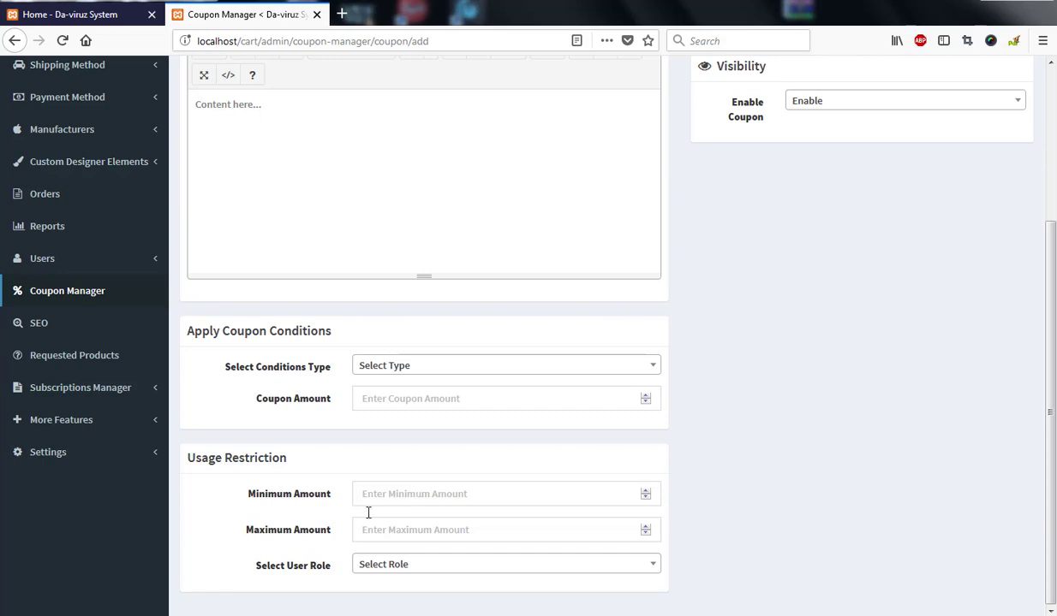
left_click(432, 566)
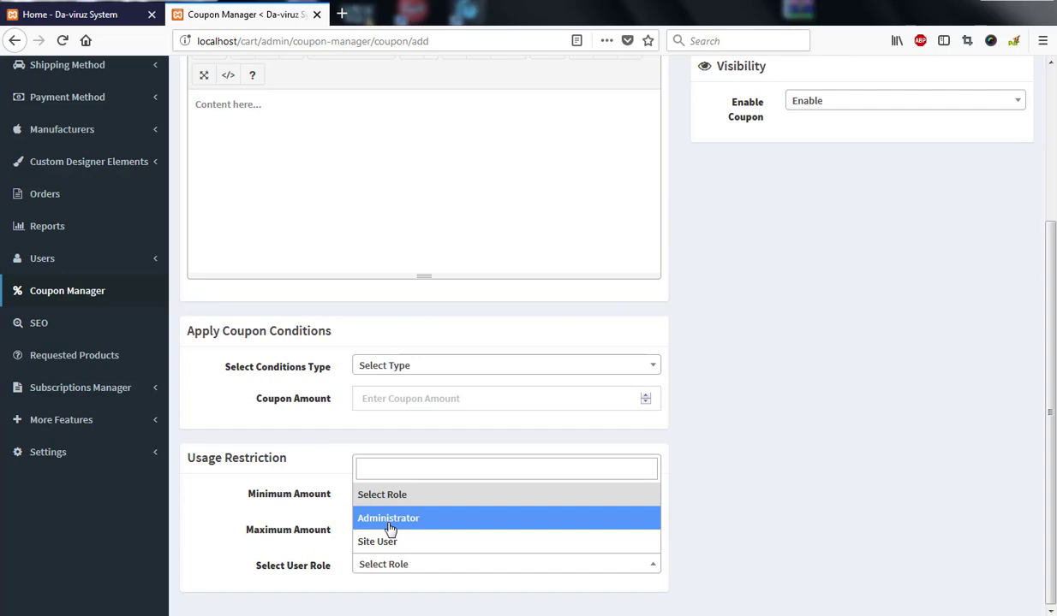
left_click(324, 536)
scroll(732, 422, "up", 4)
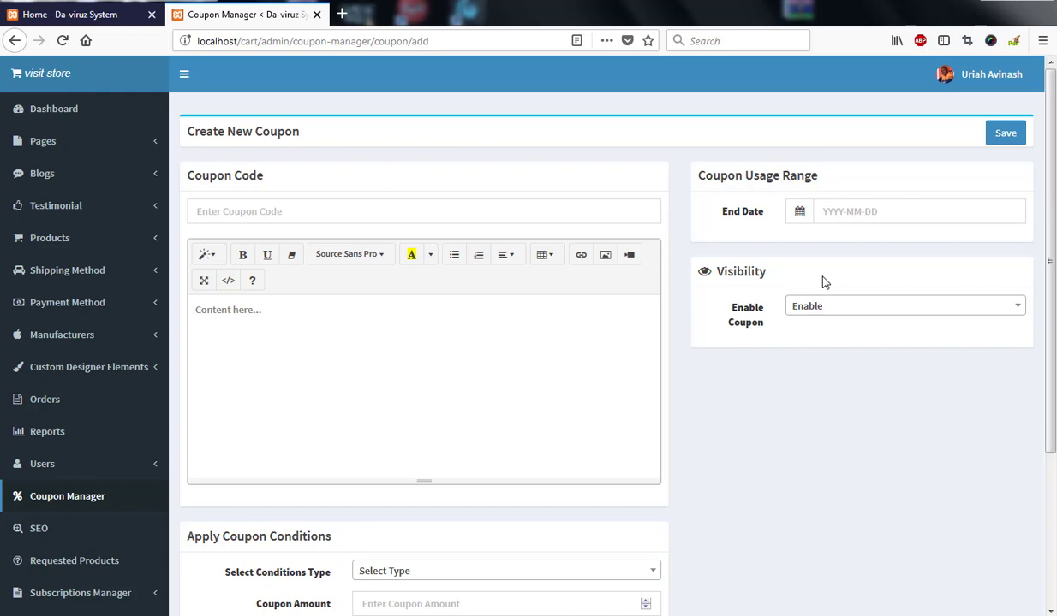
Step: Look through the condition types available for the new coupon
scroll(824, 282, "down", 4)
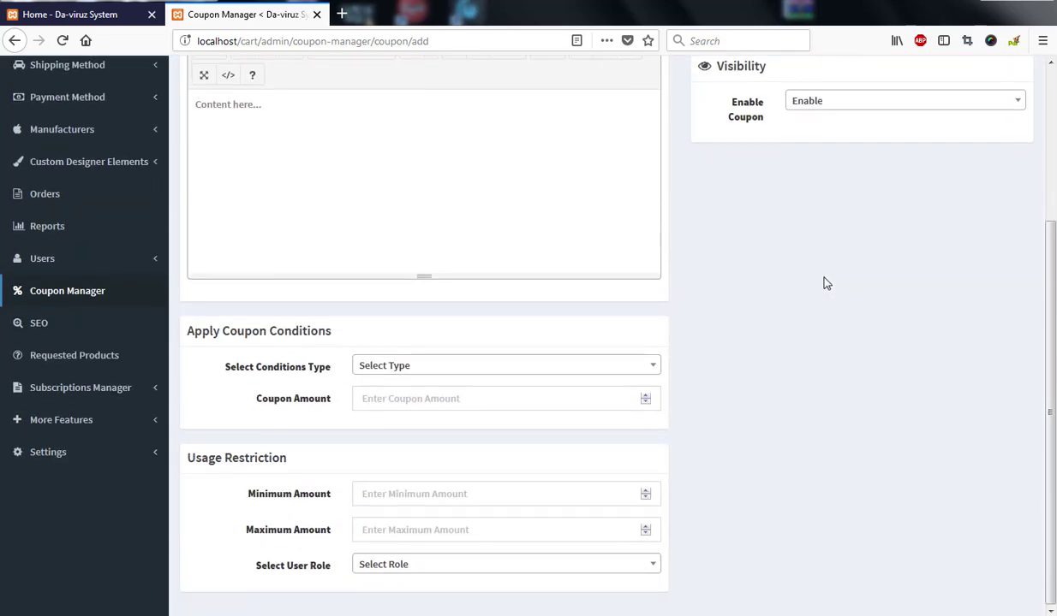
left_click(637, 368)
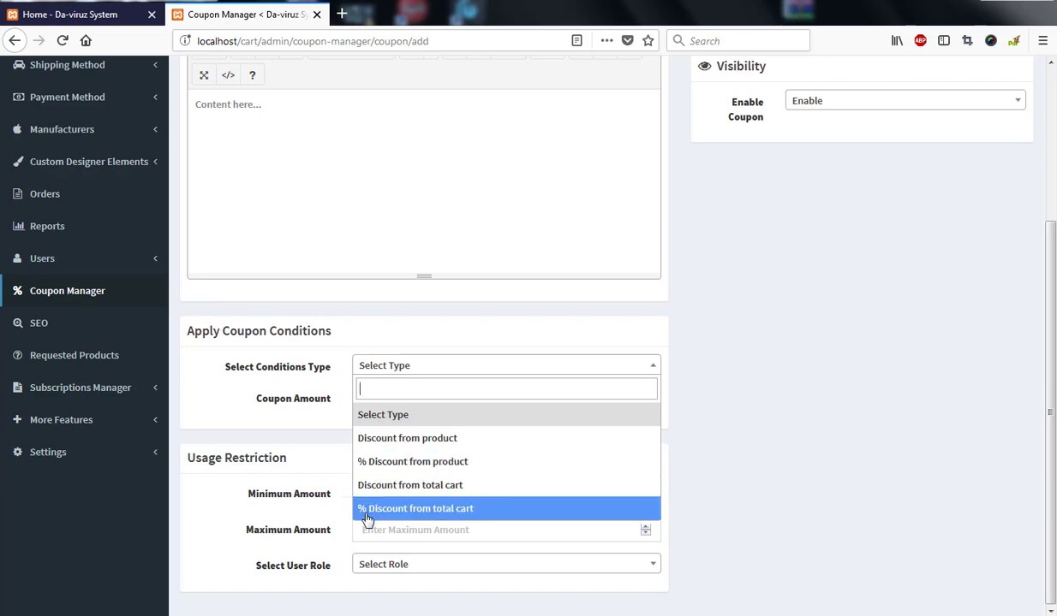
left_click(745, 405)
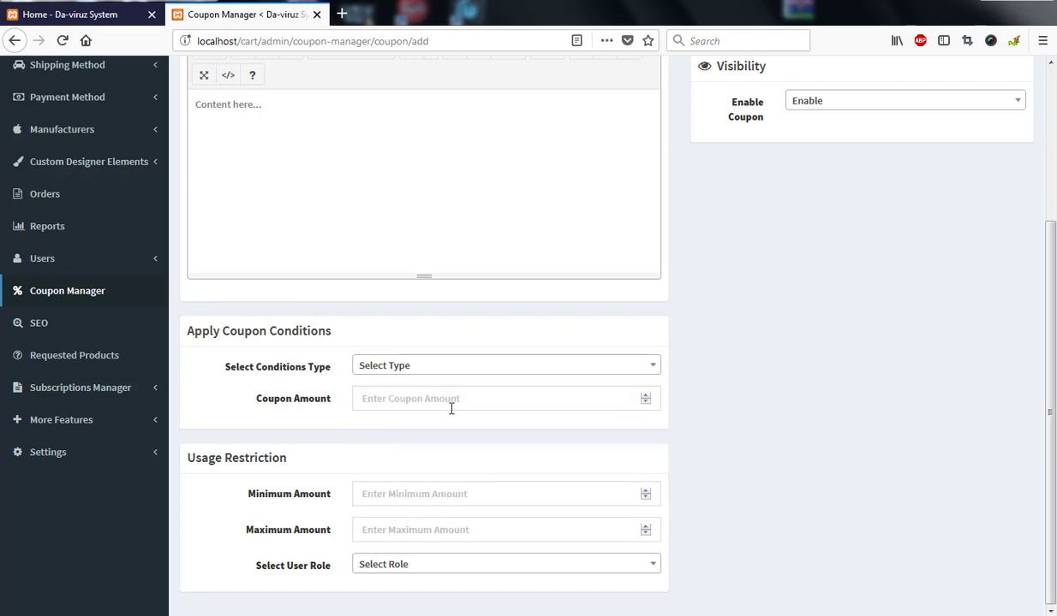
Step: Enter 1 as the amount in the new coupon's conditions
left_click(396, 400)
type("1")
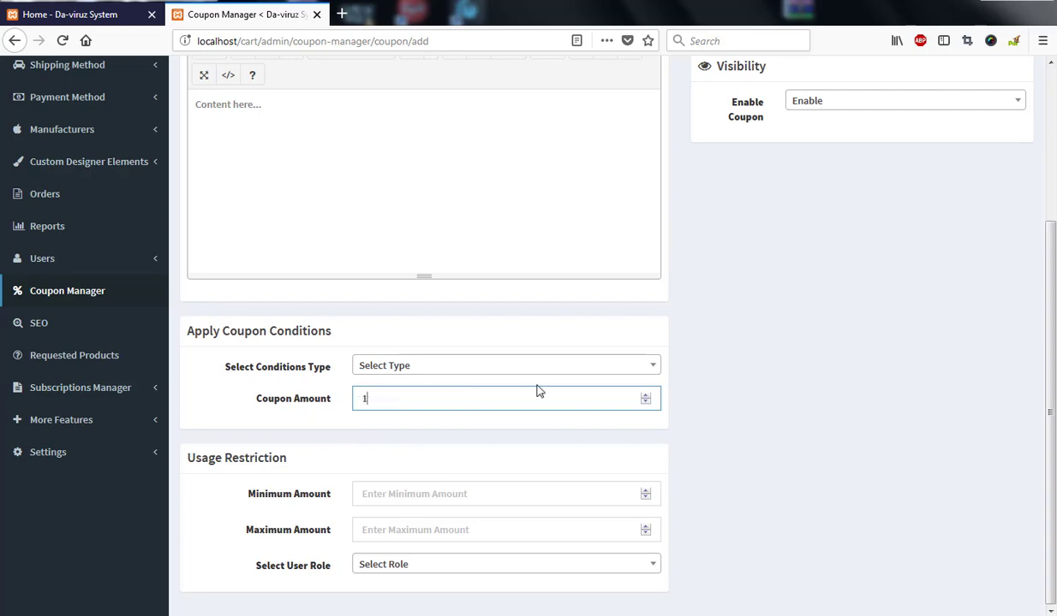
scroll(674, 363, "up", 3)
scroll(574, 335, "up", 1)
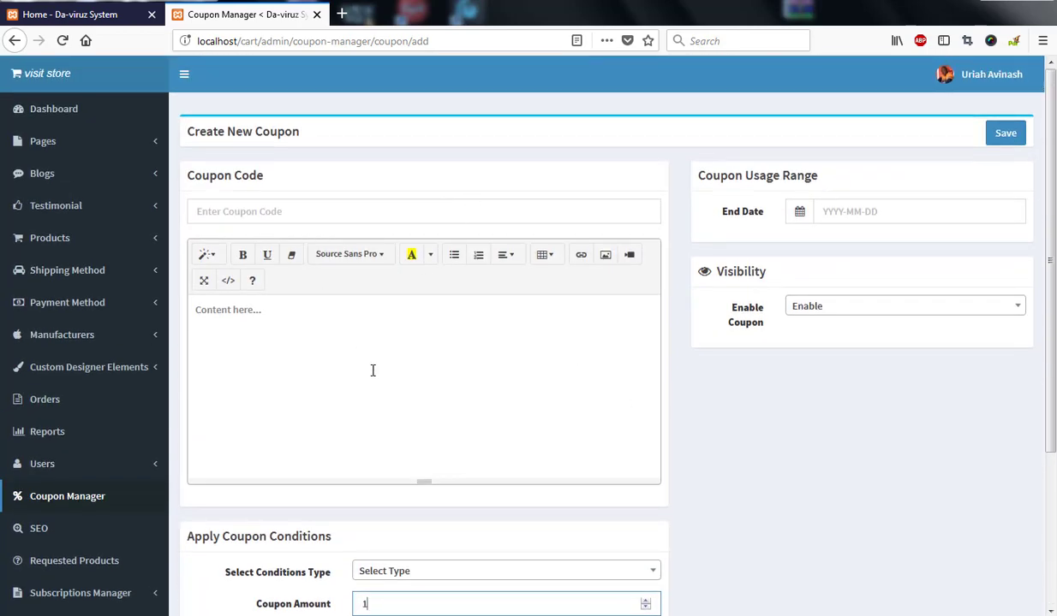
scroll(542, 354, "down", 5)
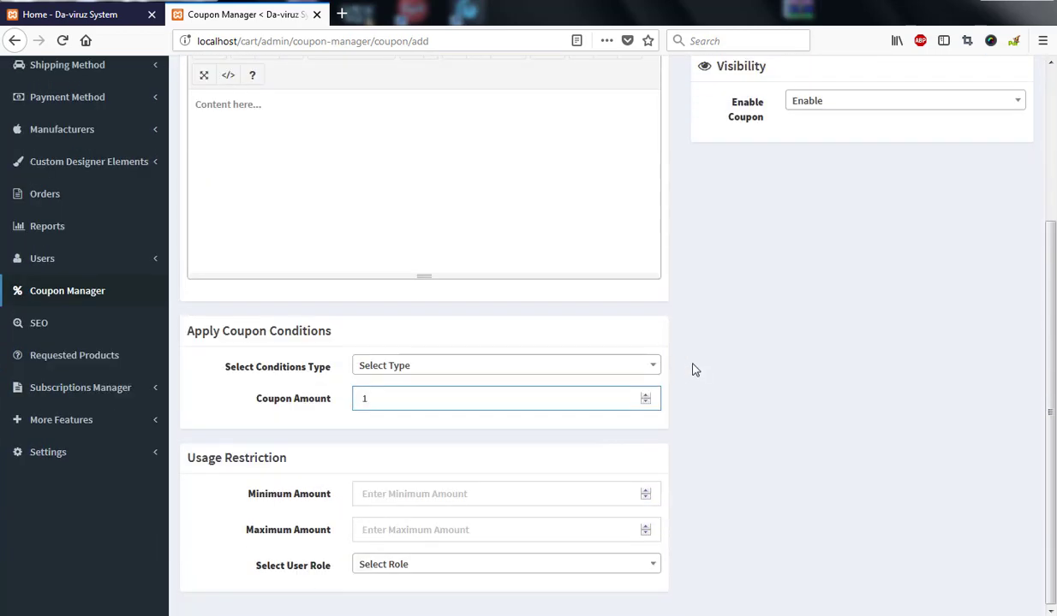
Step: View the global SEO meta tag settings and the list of requested products
scroll(693, 366, "up", 1)
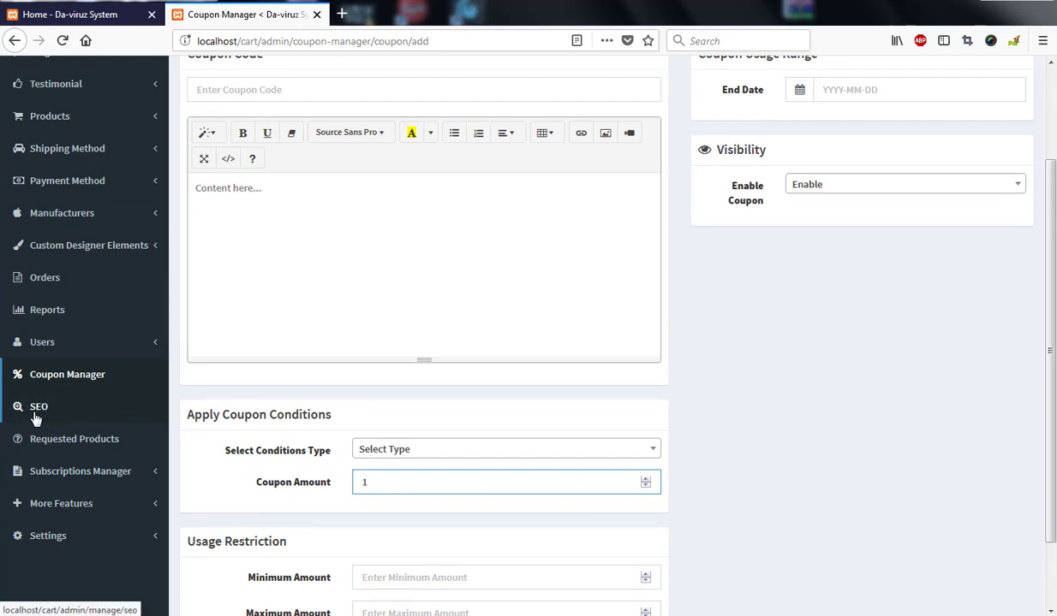
left_click(61, 417)
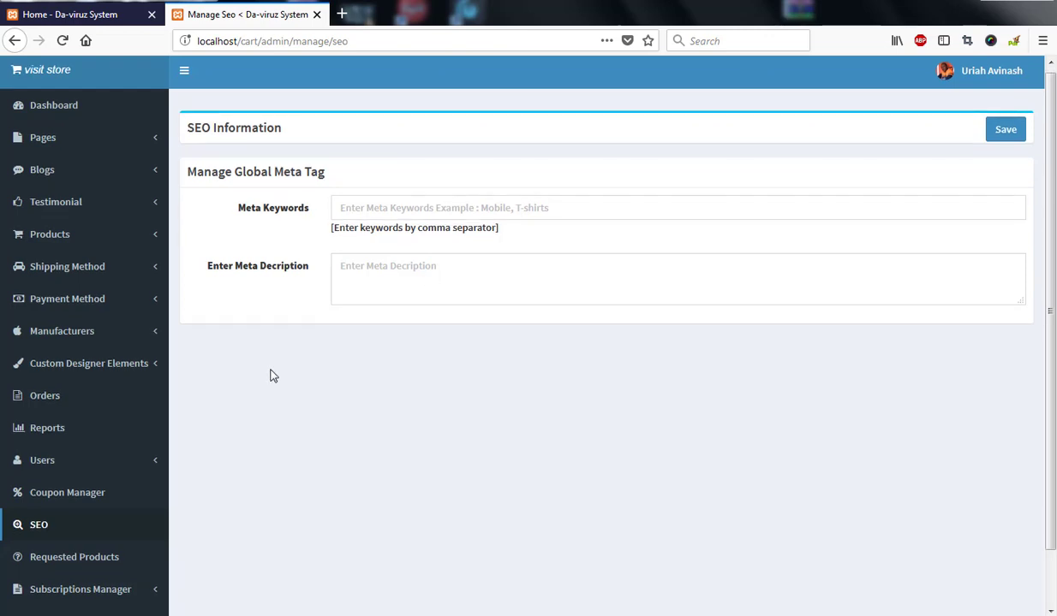
scroll(269, 372, "down", 1)
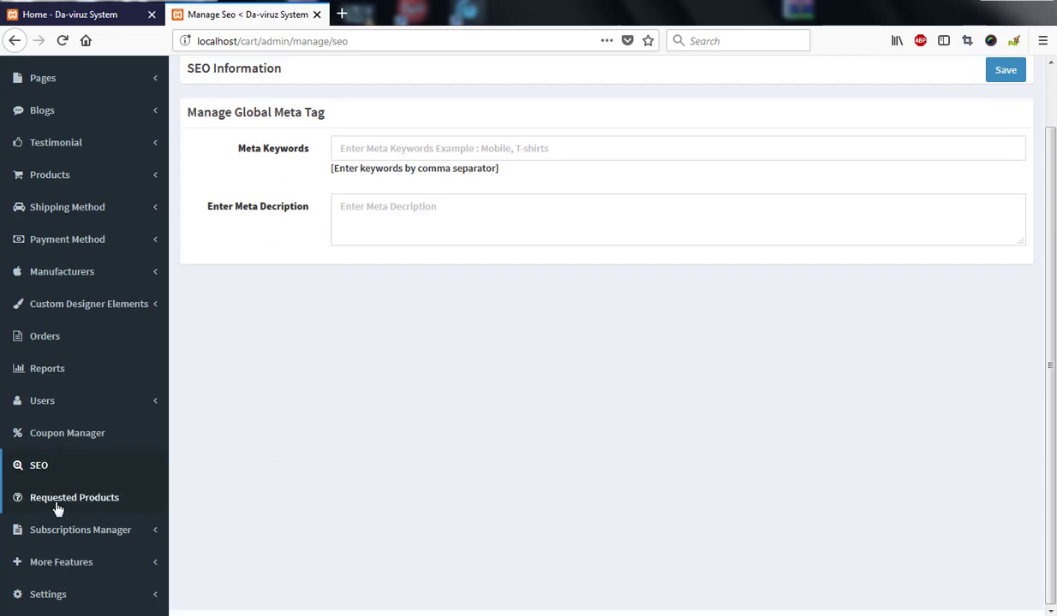
left_click(86, 501)
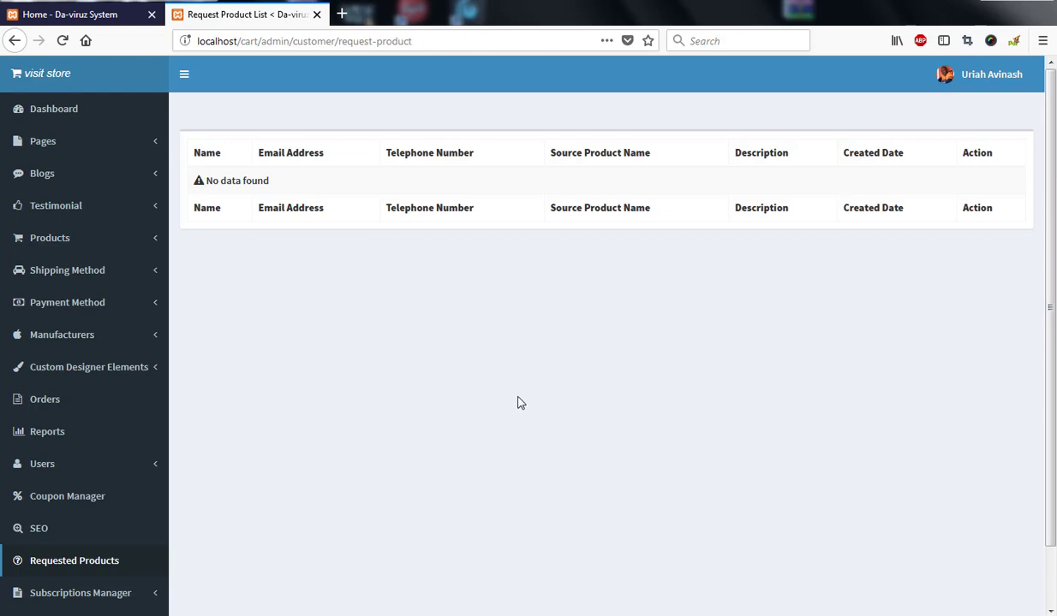
Step: Look through the options available under Subscriptions Manager, More Features and Settings
scroll(541, 379, "down", 2)
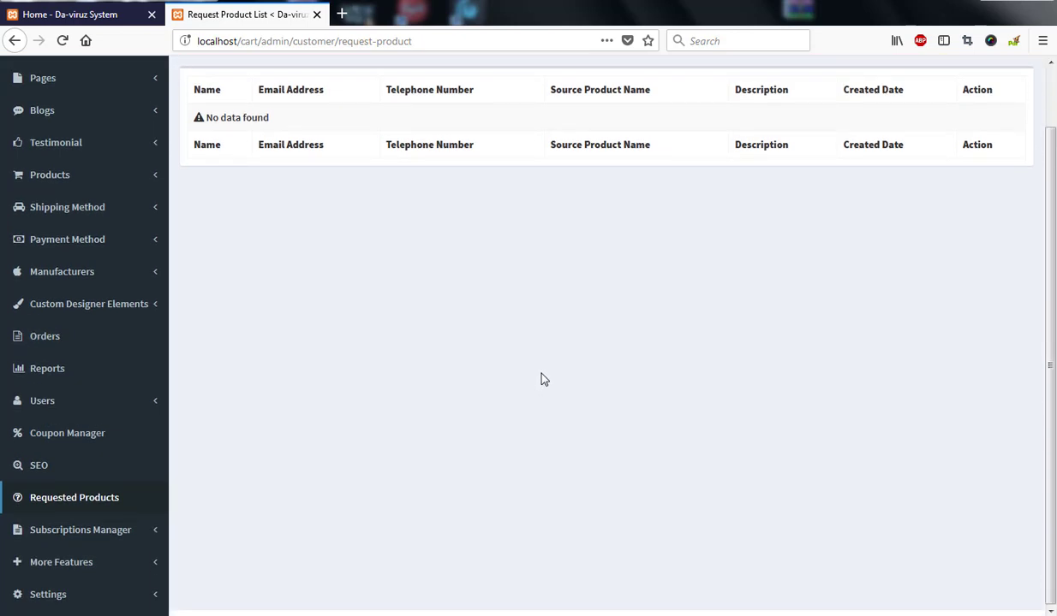
left_click(125, 530)
scroll(396, 481, "down", 2)
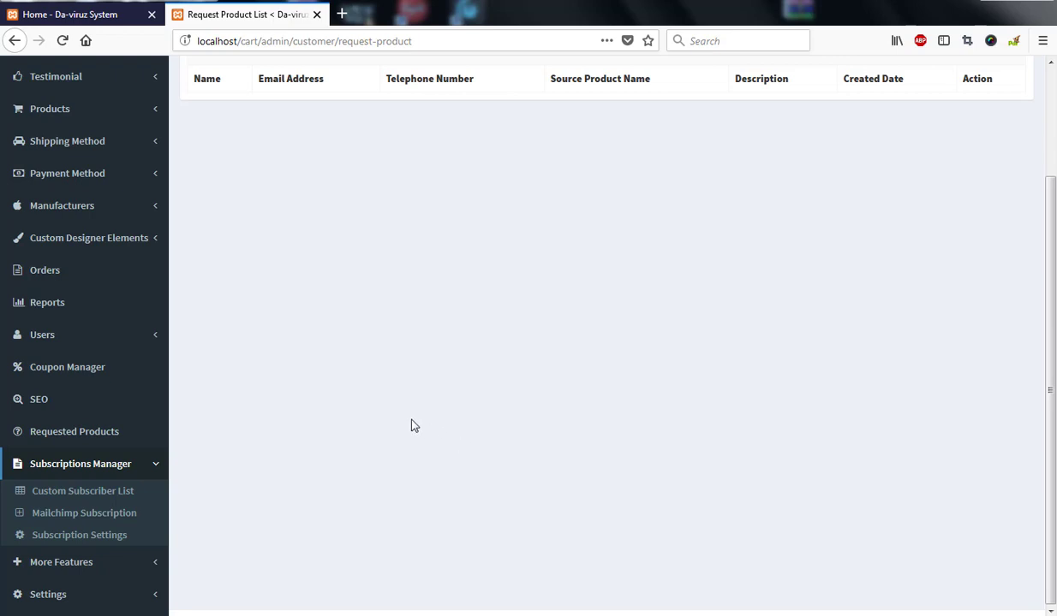
left_click(87, 567)
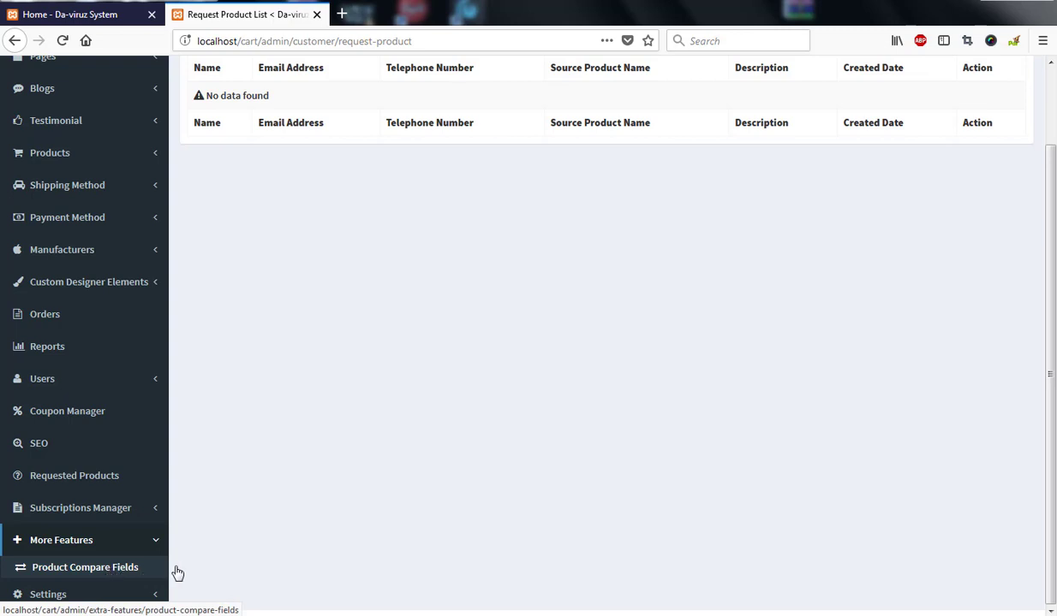
left_click(47, 597)
Step: Open the Appearance settings and review the general elements, switching their custom CSS options on and back off
scroll(113, 594, "down", 1)
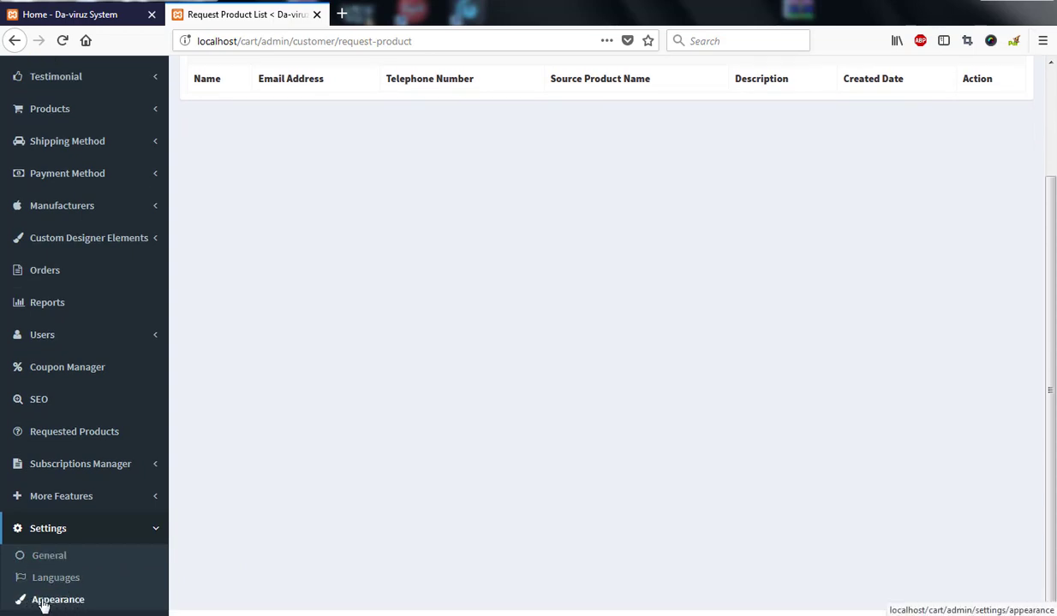
left_click(52, 602)
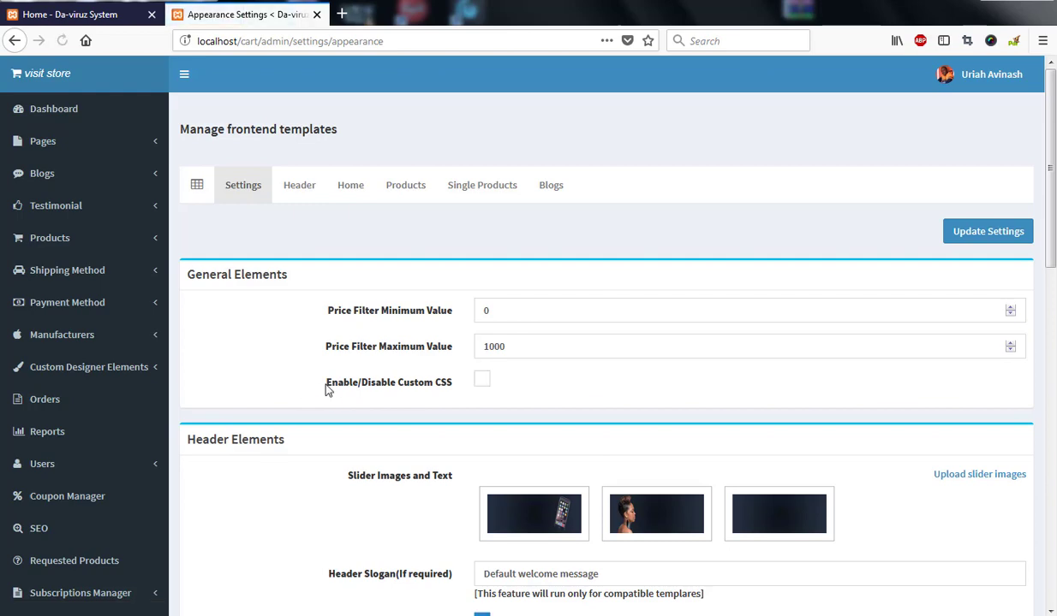
left_click(482, 380)
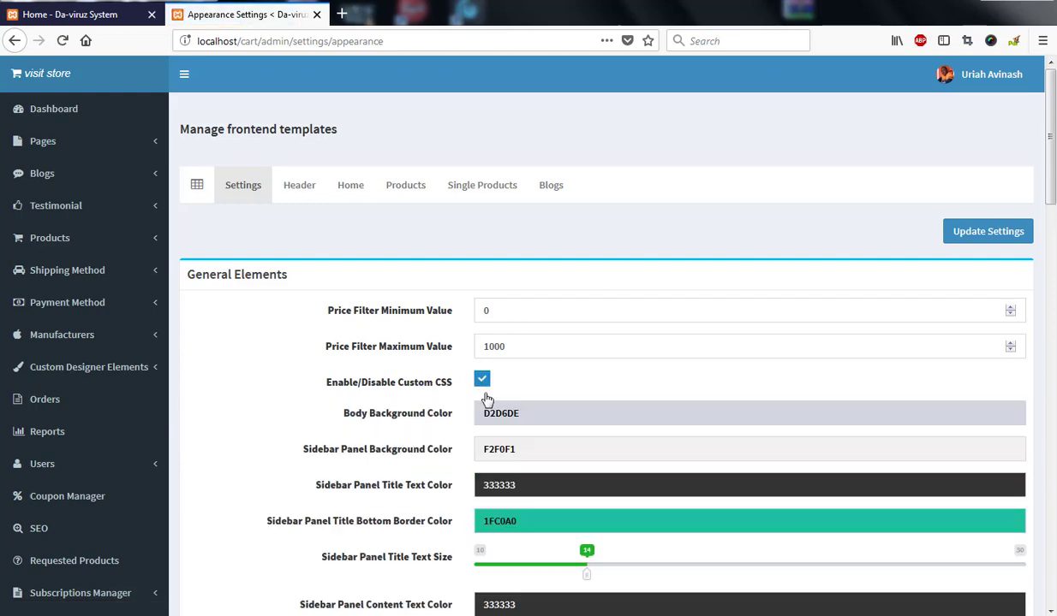
scroll(573, 388, "down", 3)
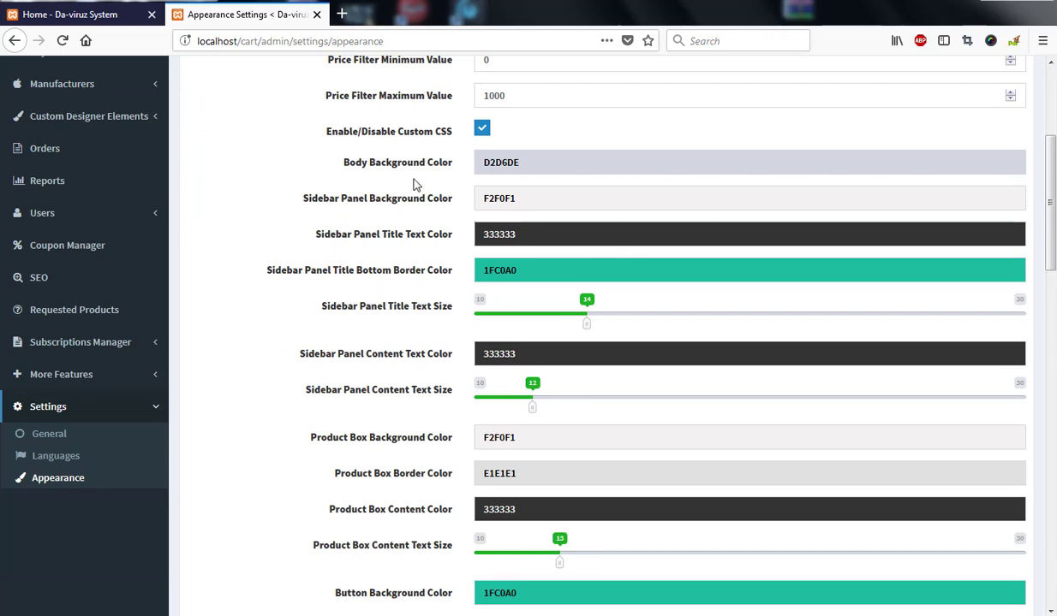
left_click(481, 129)
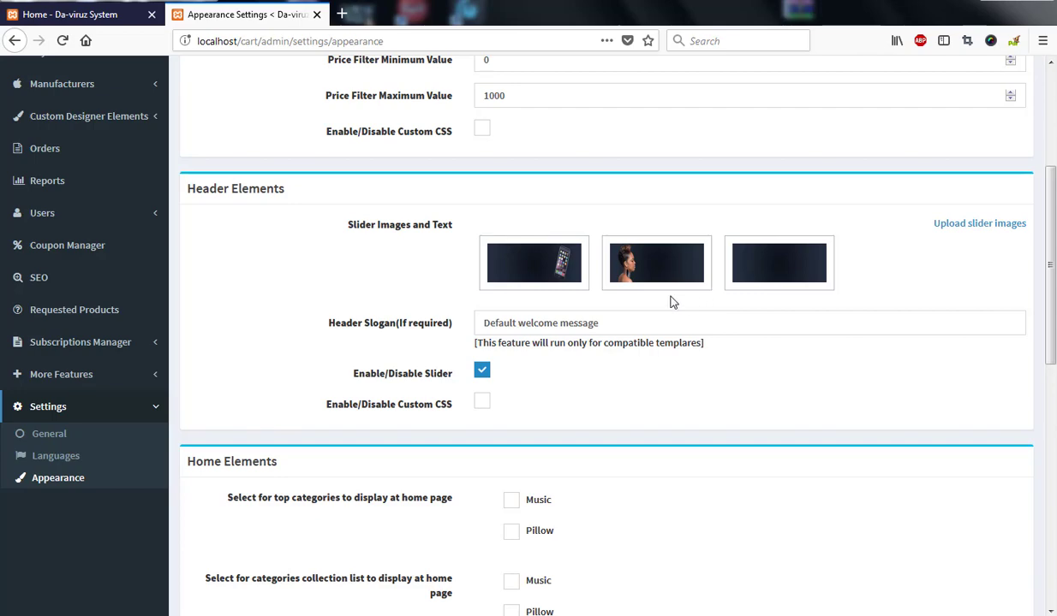
Step: Review the header elements, switching their custom CSS options on and back off
scroll(692, 307, "down", 4)
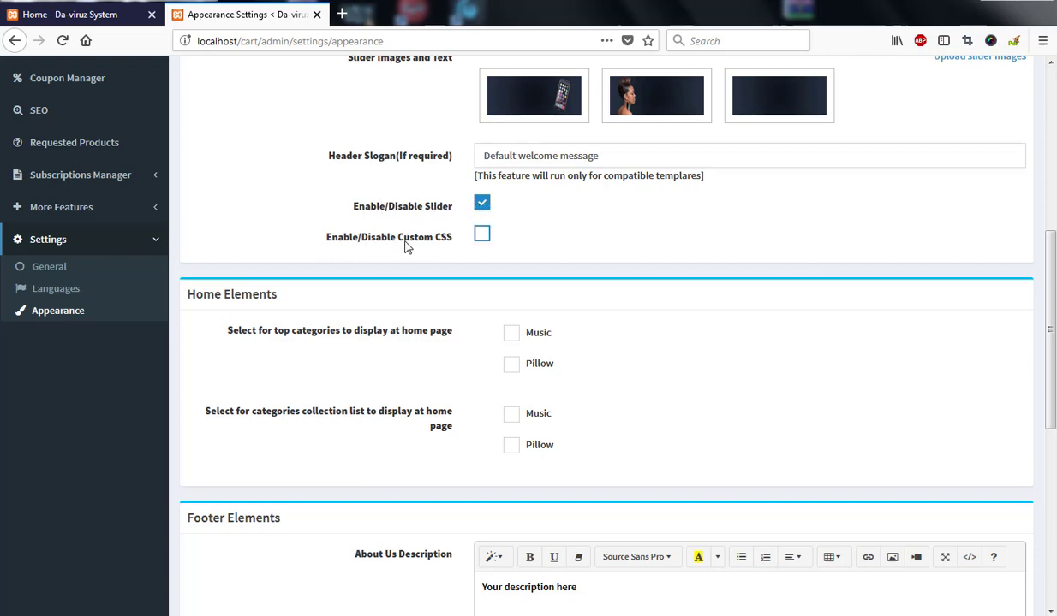
left_click(482, 237)
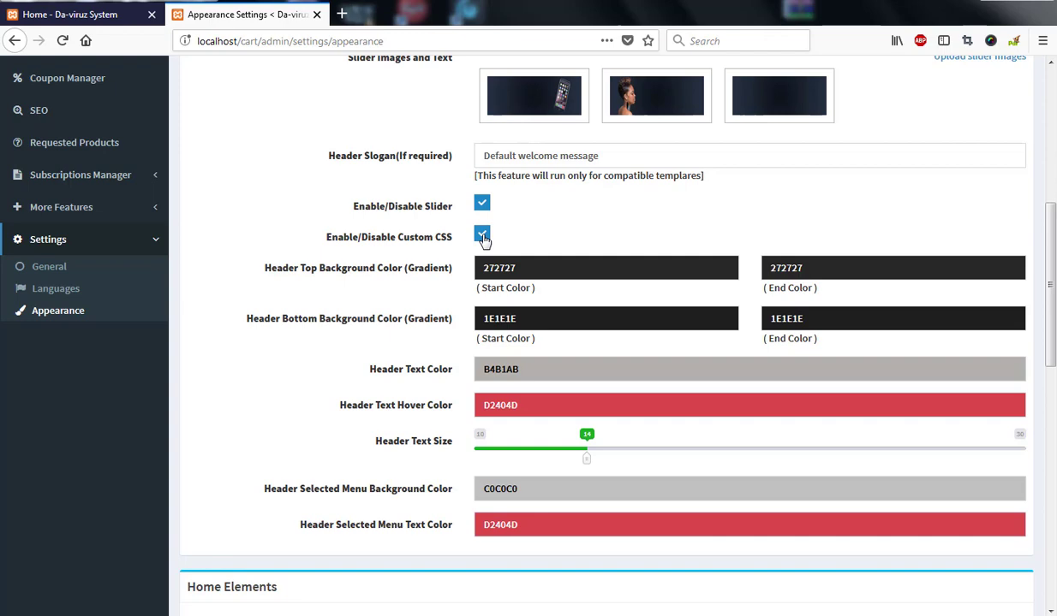
left_click(482, 237)
Step: Review the home page category choices, About Us description and social media URL fields in the Appearance settings
scroll(561, 238, "down", 3)
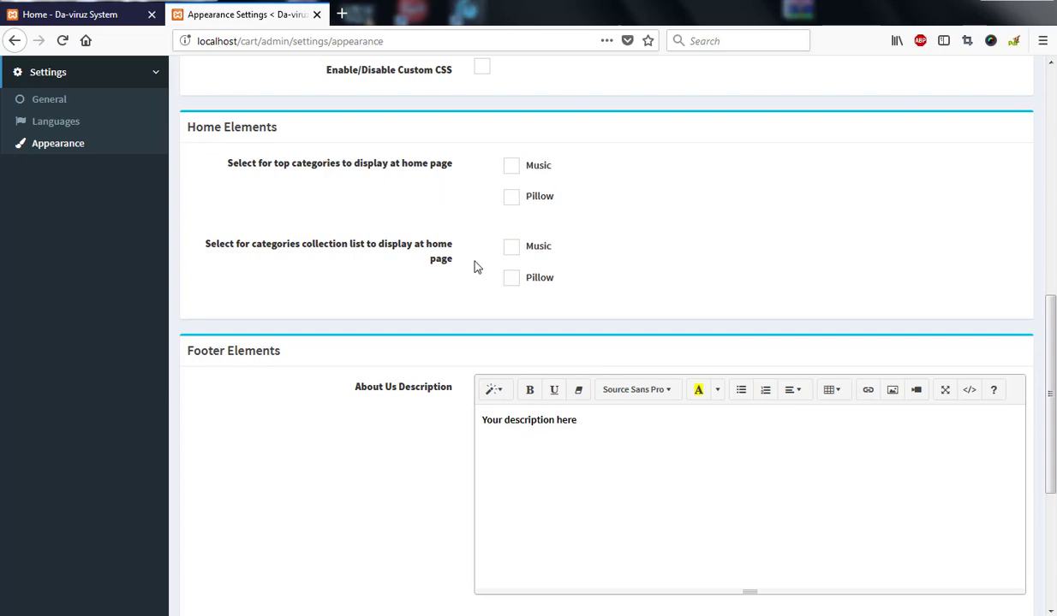
scroll(609, 314, "down", 3)
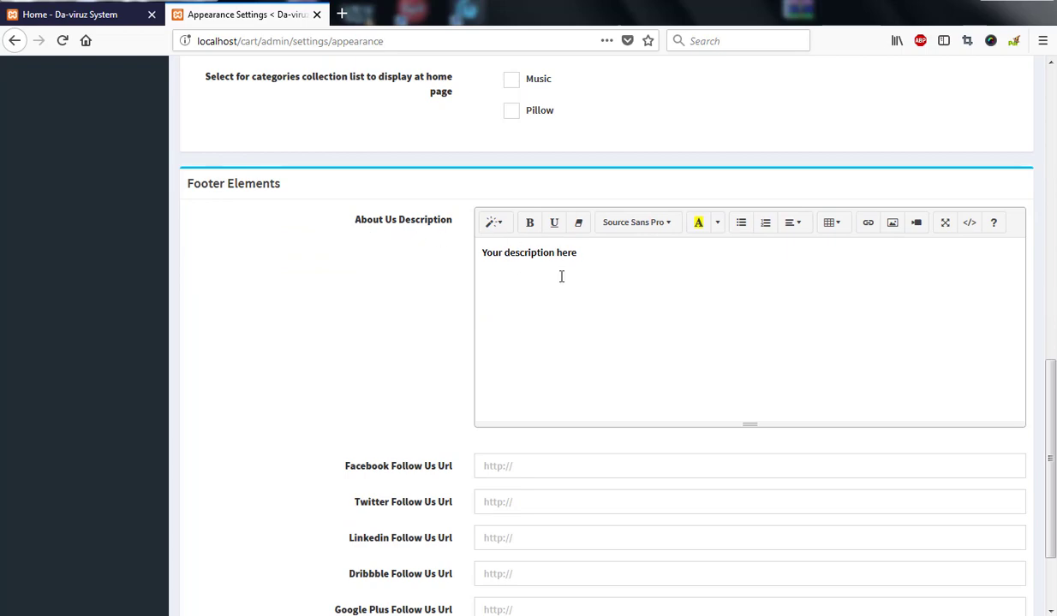
scroll(514, 385, "down", 2)
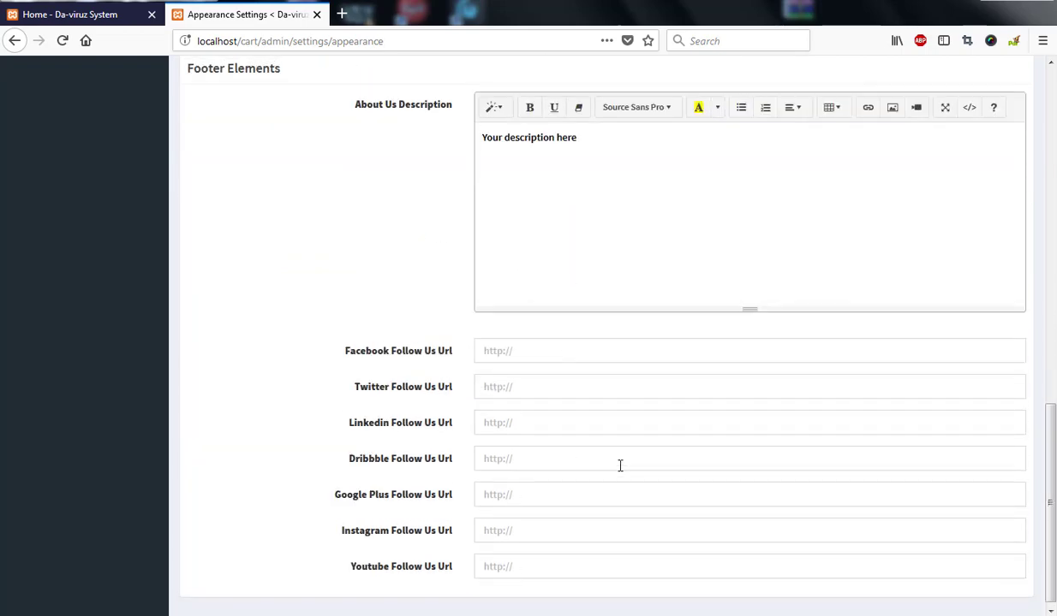
scroll(620, 463, "up", 10)
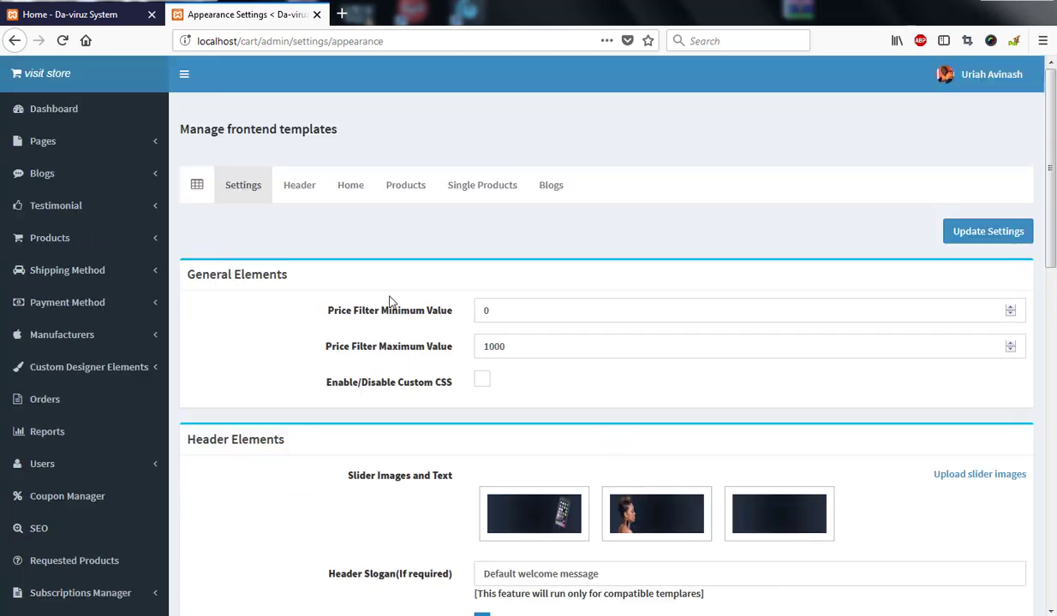
Step: View the available frontend templates for the header, home page, products, single products and blogs
left_click(313, 190)
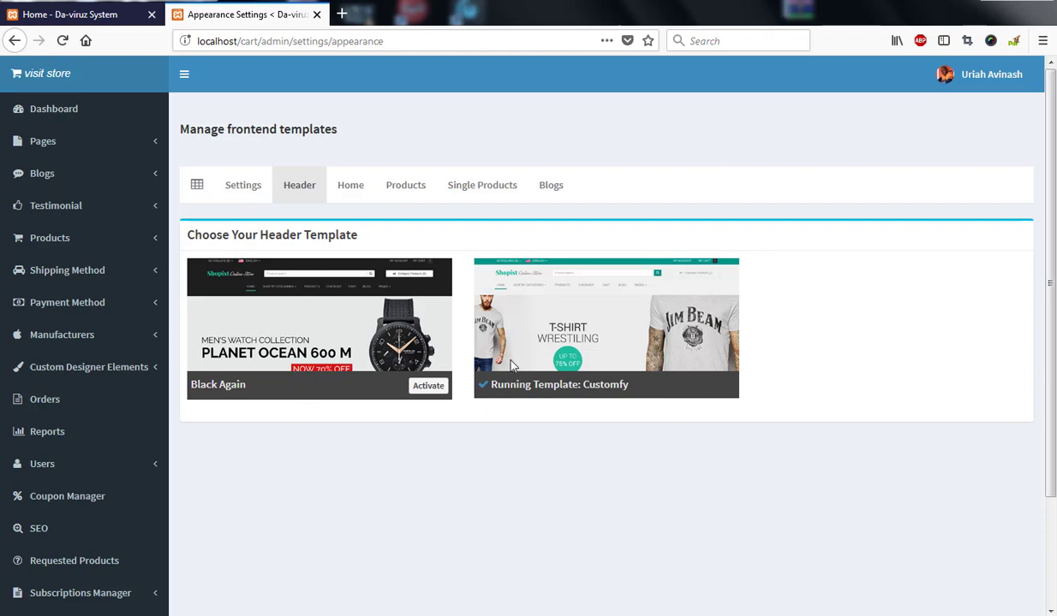
left_click(352, 191)
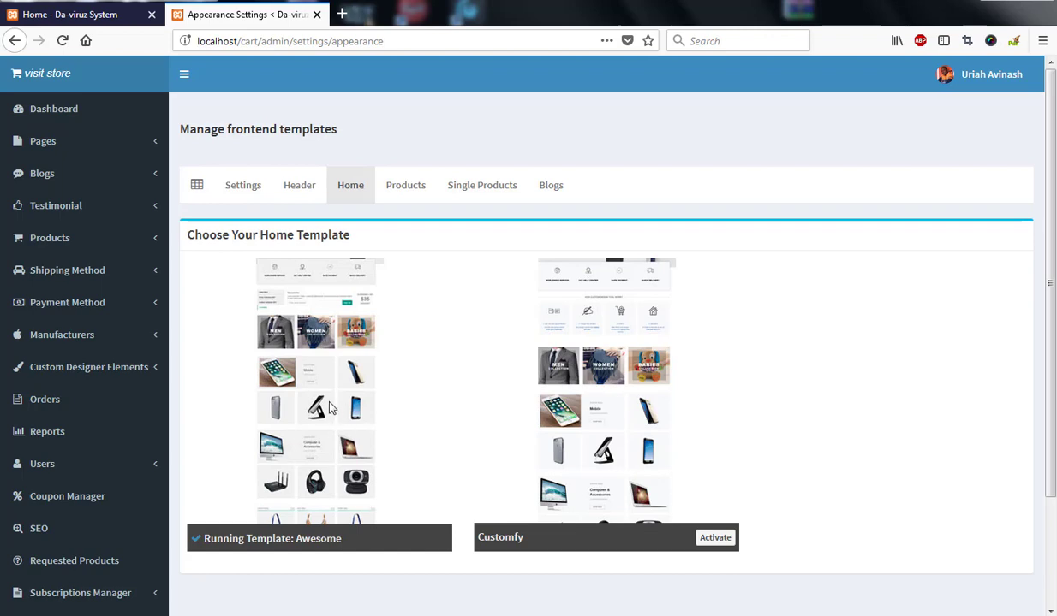
left_click(411, 191)
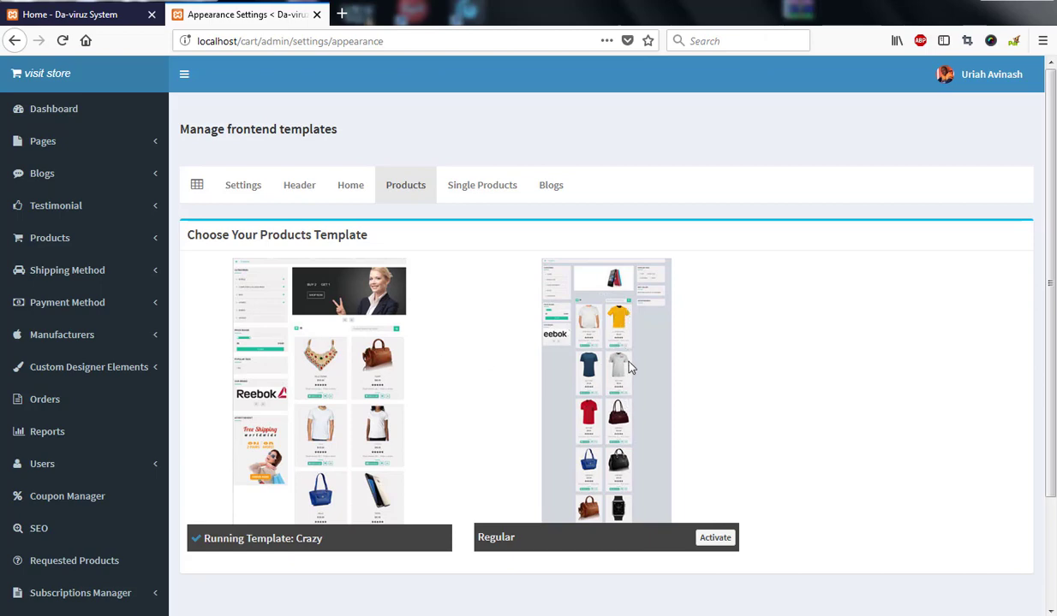
left_click(483, 193)
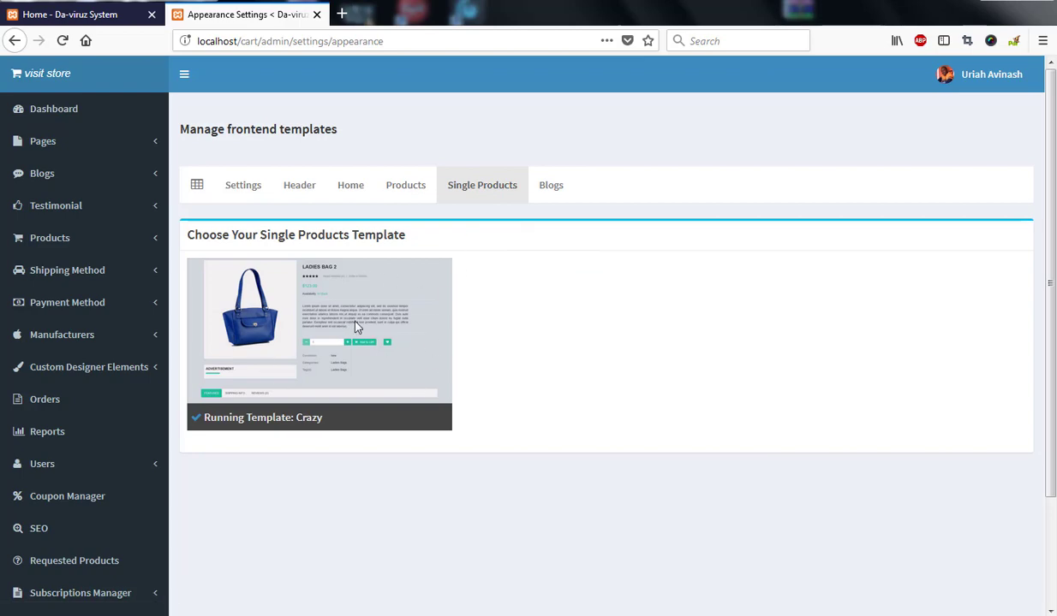
left_click(548, 185)
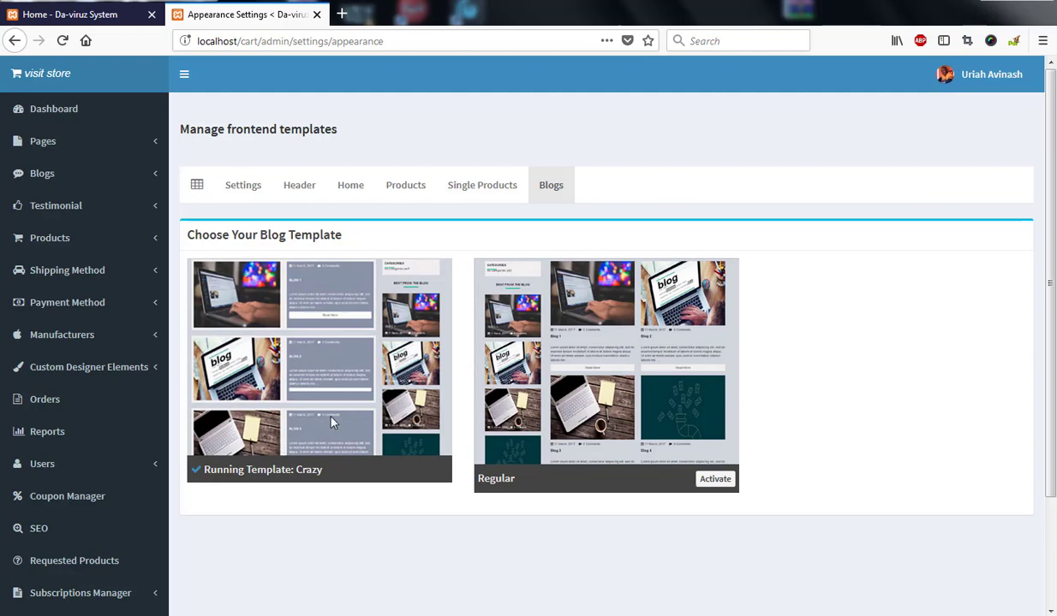
Step: Open the form for adding a product and review its title, description, product image, gallery images and shop banner sections
left_click(159, 240)
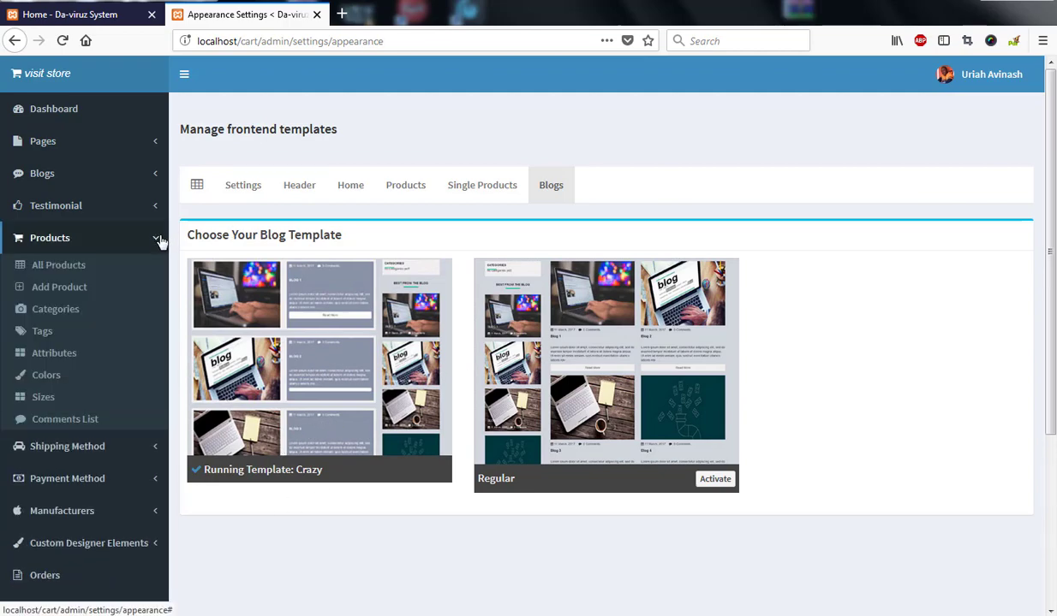
left_click(82, 289)
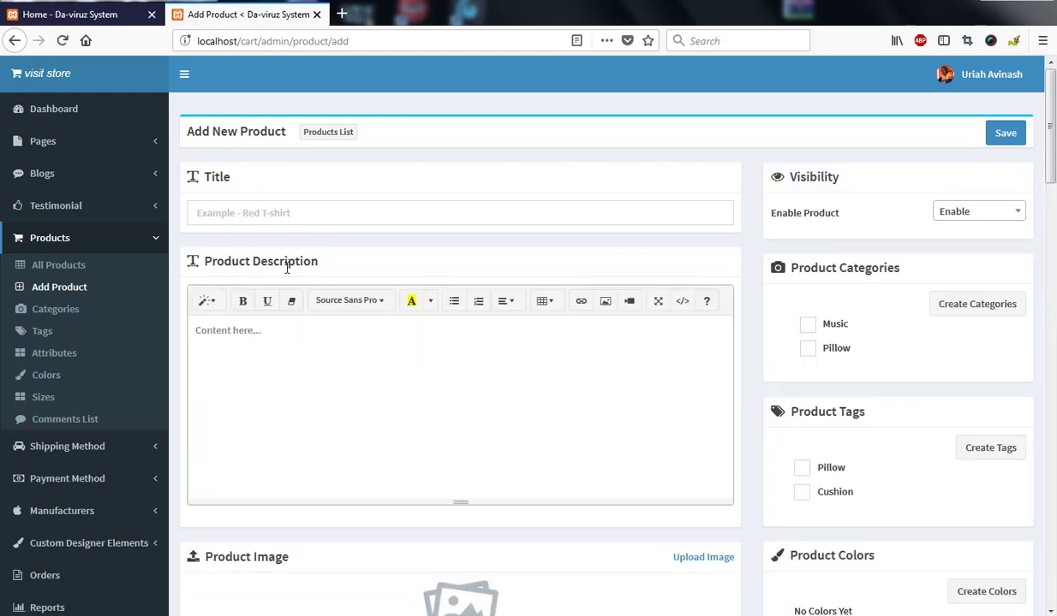
scroll(405, 360, "down", 5)
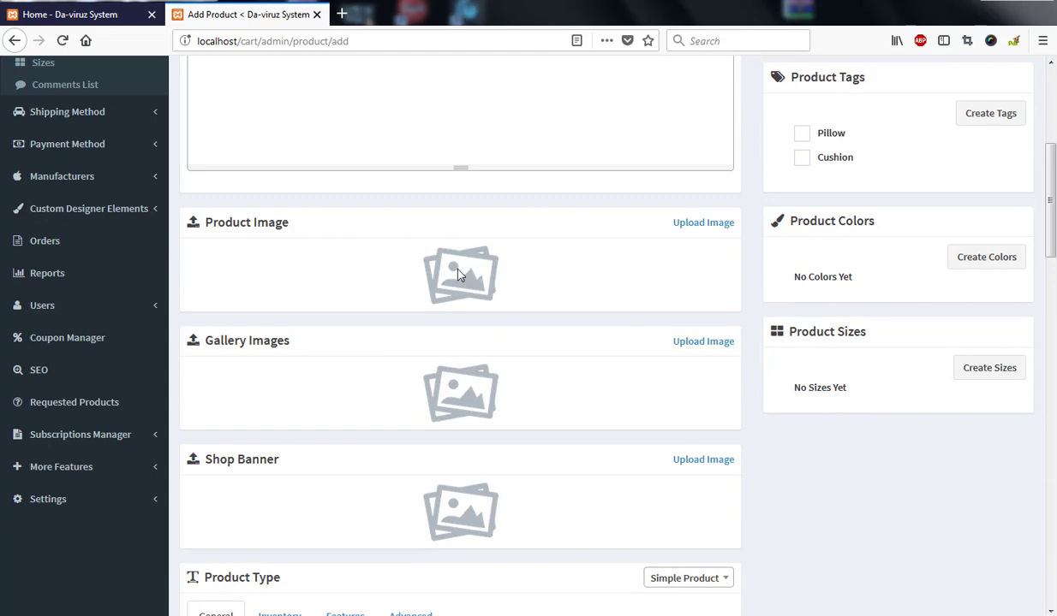
scroll(441, 260, "down", 3)
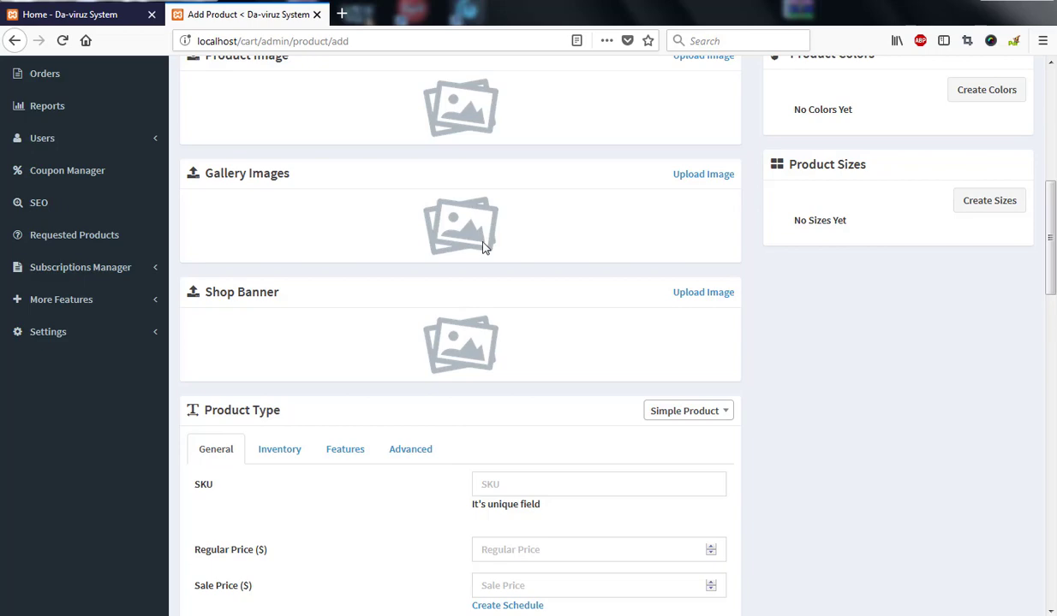
scroll(482, 247, "down", 2)
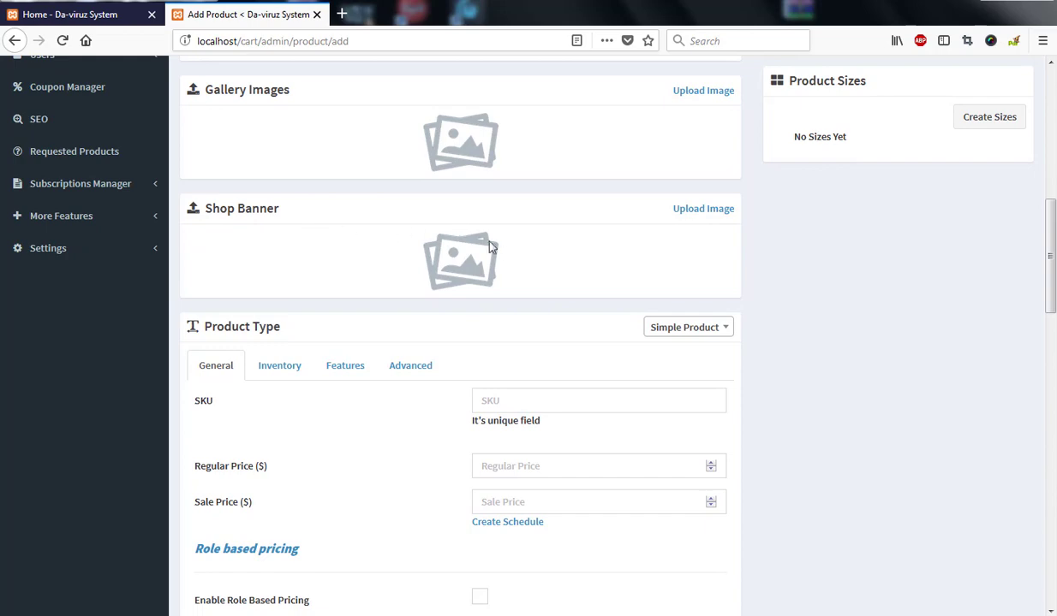
scroll(503, 259, "up", 5)
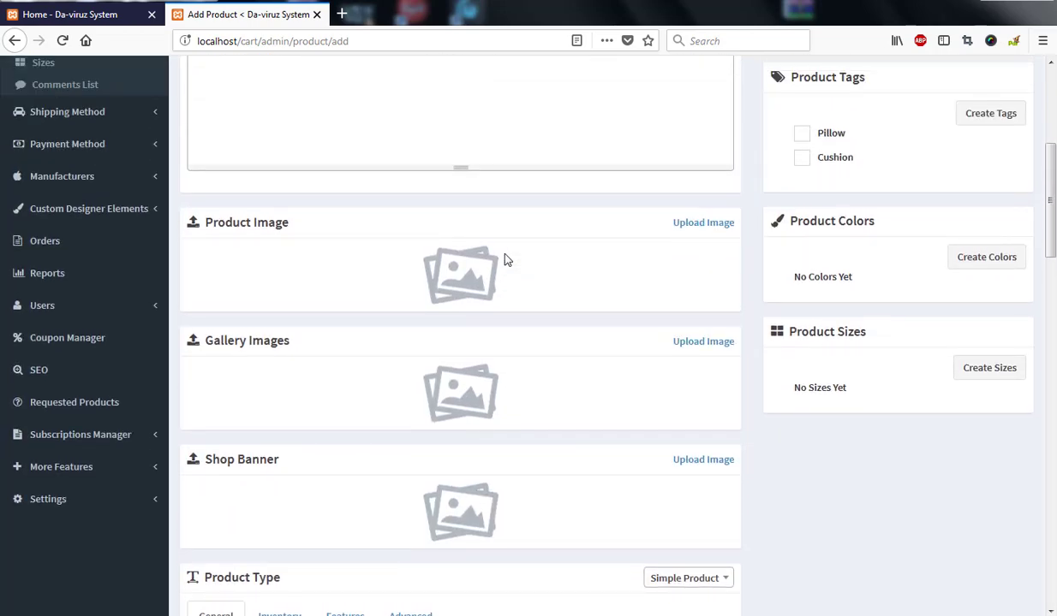
scroll(391, 332, "down", 4)
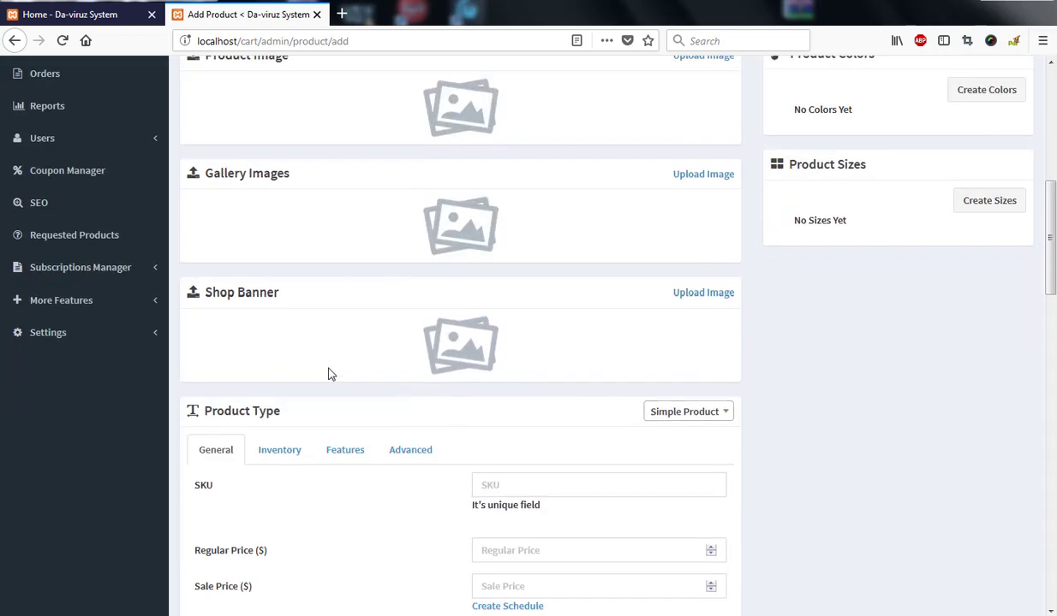
Step: Review the new product form's pricing, SEO, compare data, reviews, video and manufacturer settings
scroll(385, 333, "down", 4)
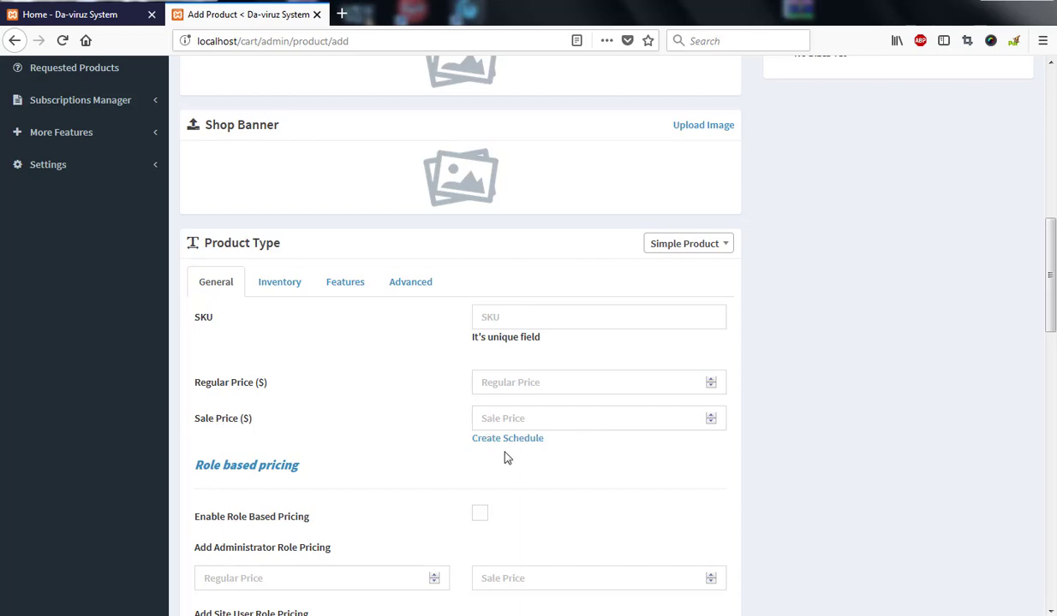
scroll(517, 457, "down", 3)
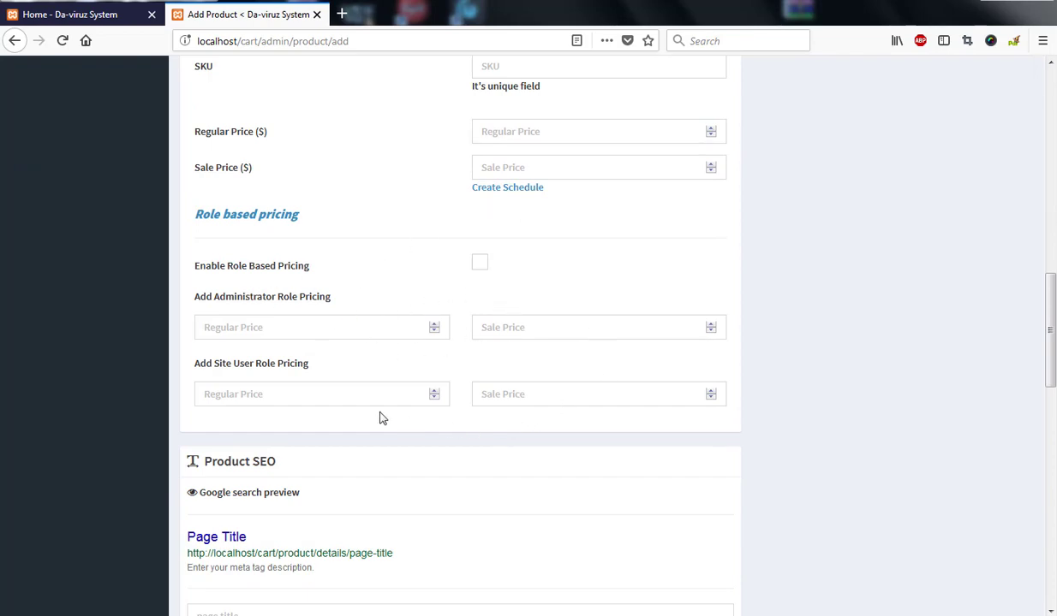
scroll(541, 394, "down", 4)
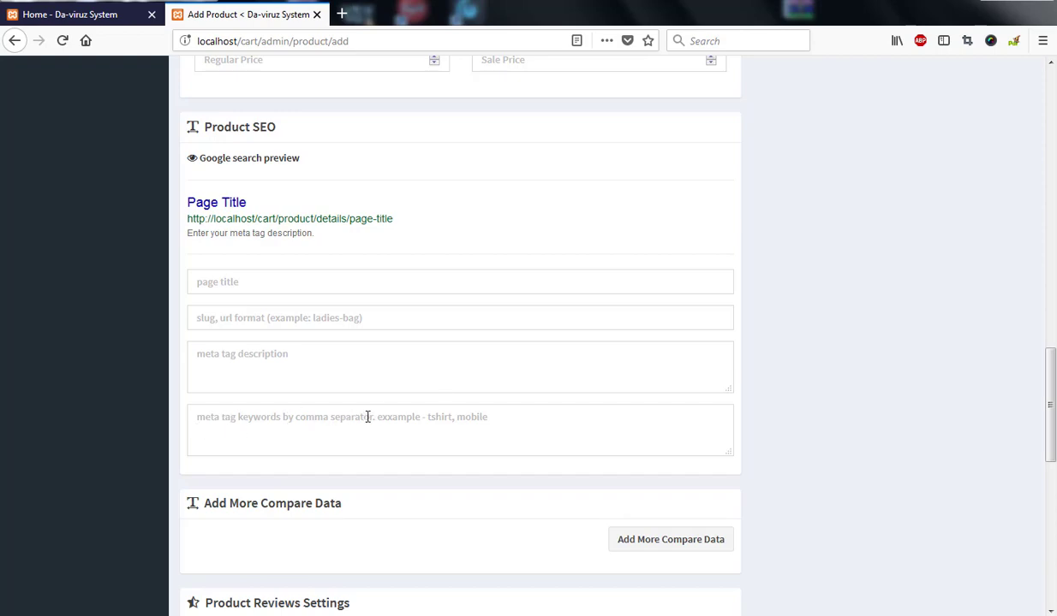
scroll(377, 417, "down", 4)
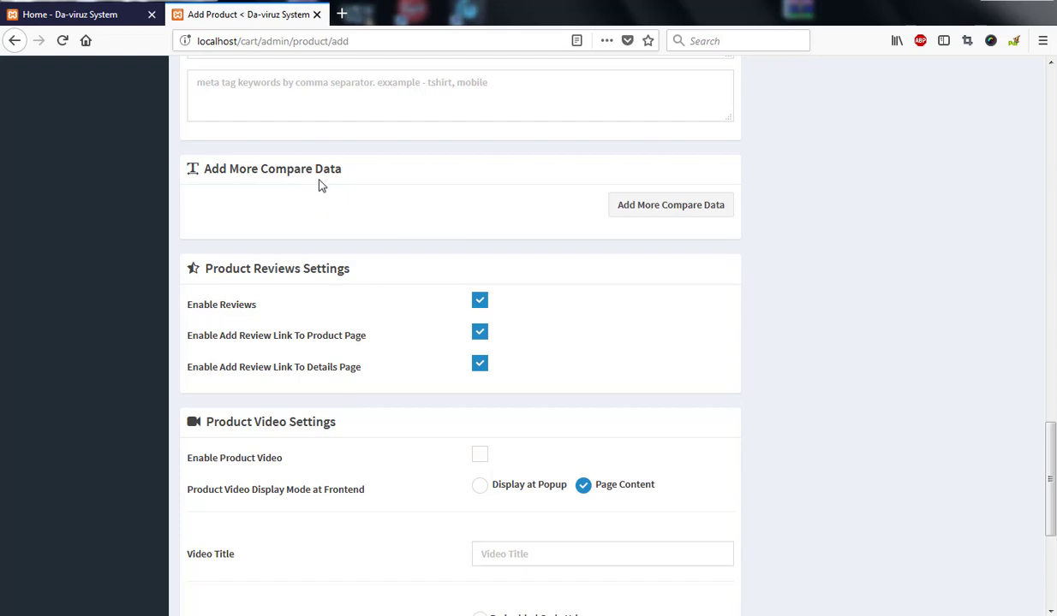
scroll(417, 221, "down", 2)
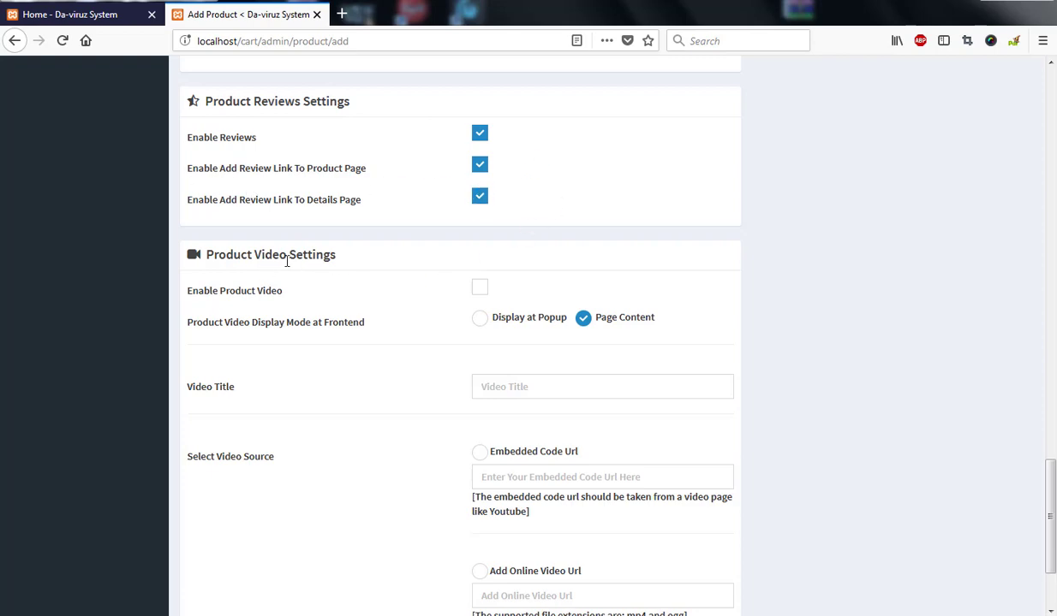
scroll(323, 261, "down", 3)
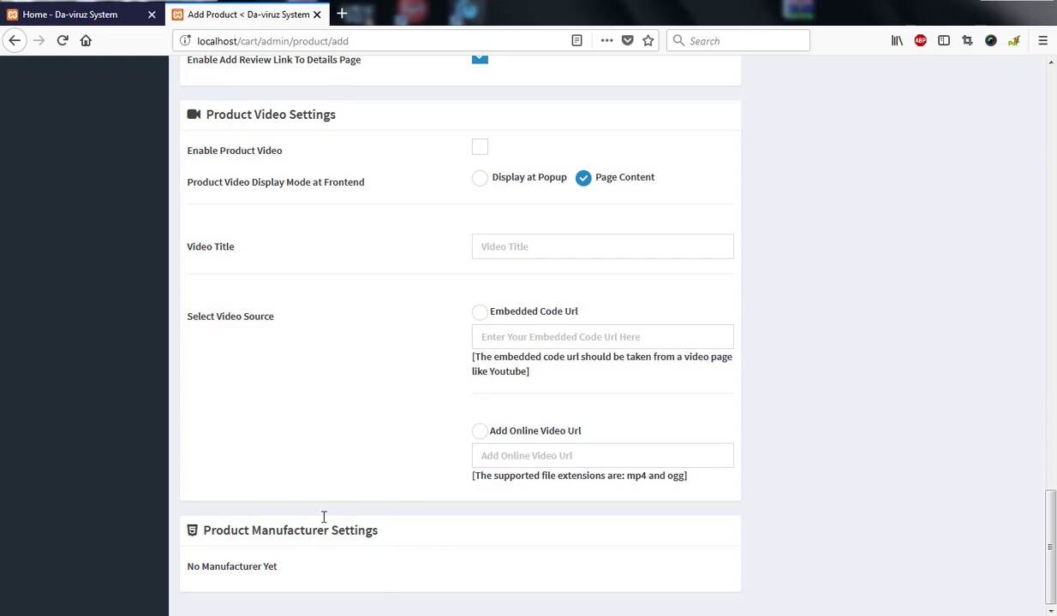
Step: Review the new product form's visibility, categories, tags, colors and sizes options
scroll(608, 441, "up", 10)
scroll(608, 441, "up", 10)
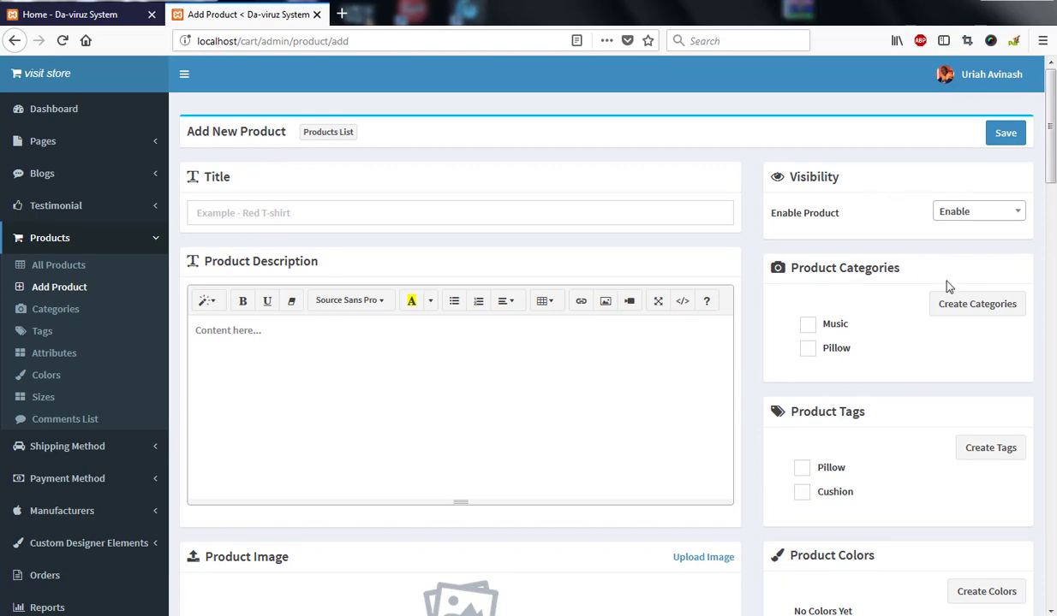
scroll(912, 271, "down", 3)
scroll(913, 266, "down", 3)
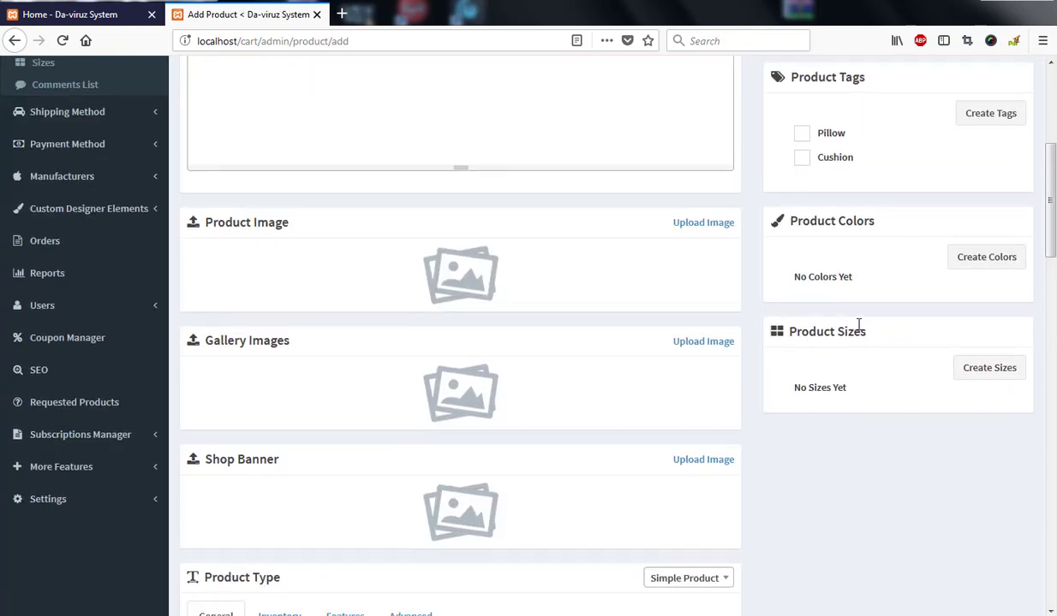
scroll(864, 297, "up", 5)
scroll(484, 236, "up", 2)
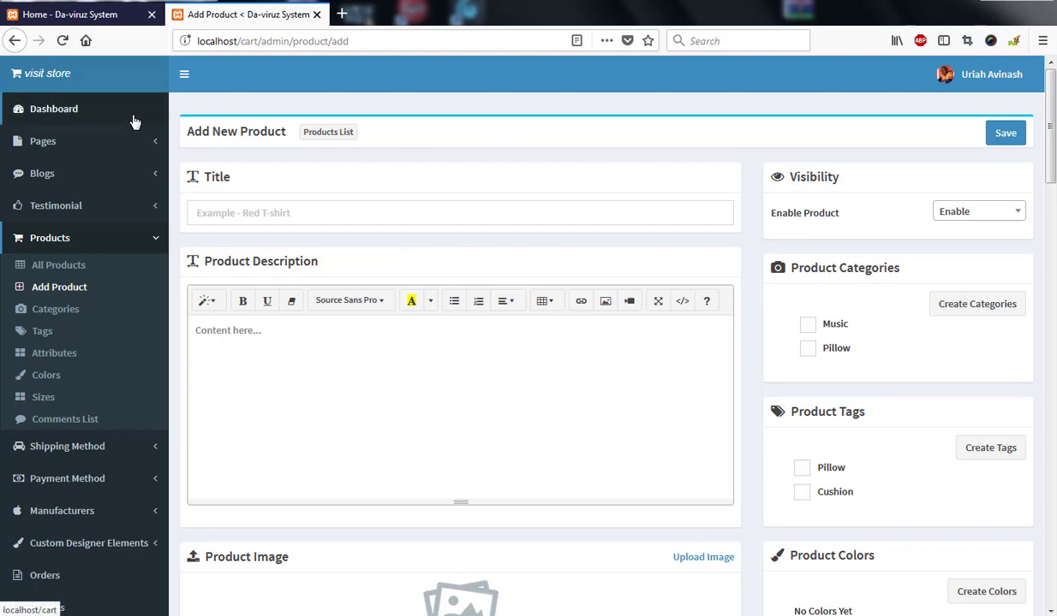
Step: Switch to the storefront home page and view its shop categories, banner slider and service highlights
left_click(99, 17)
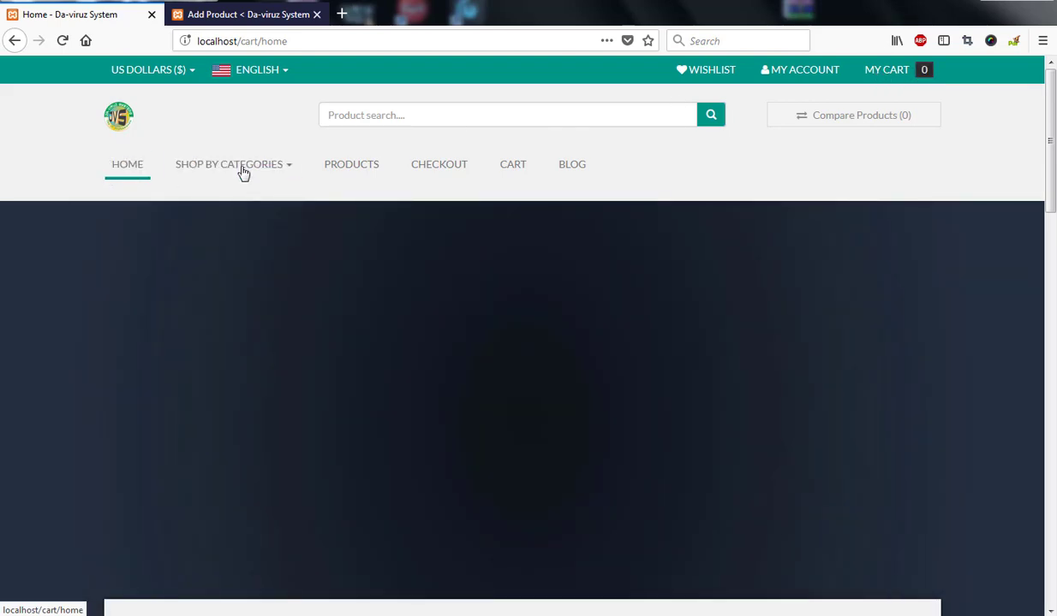
left_click(257, 167)
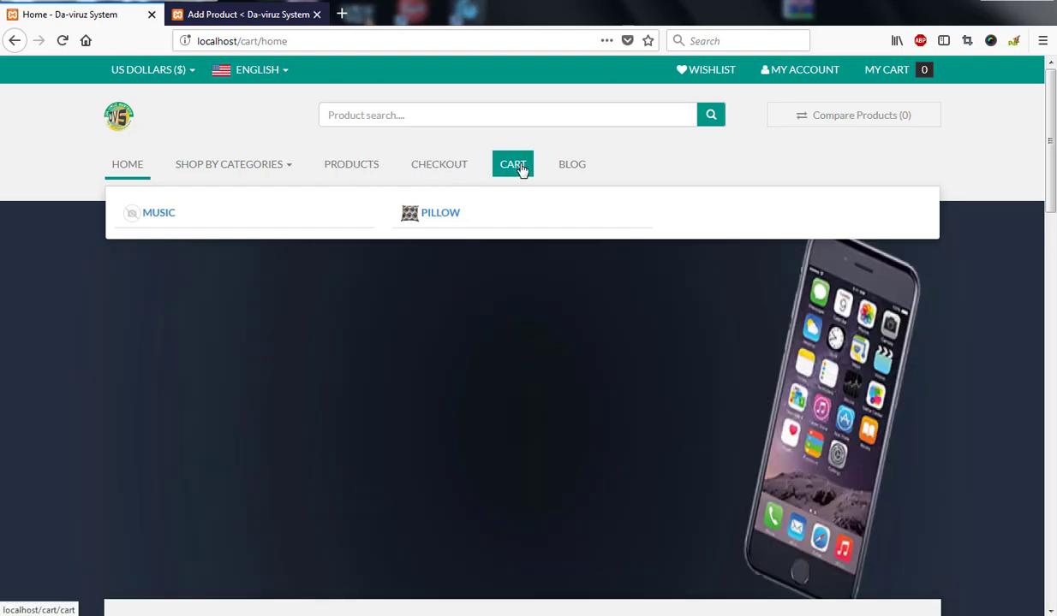
scroll(676, 159, "down", 3)
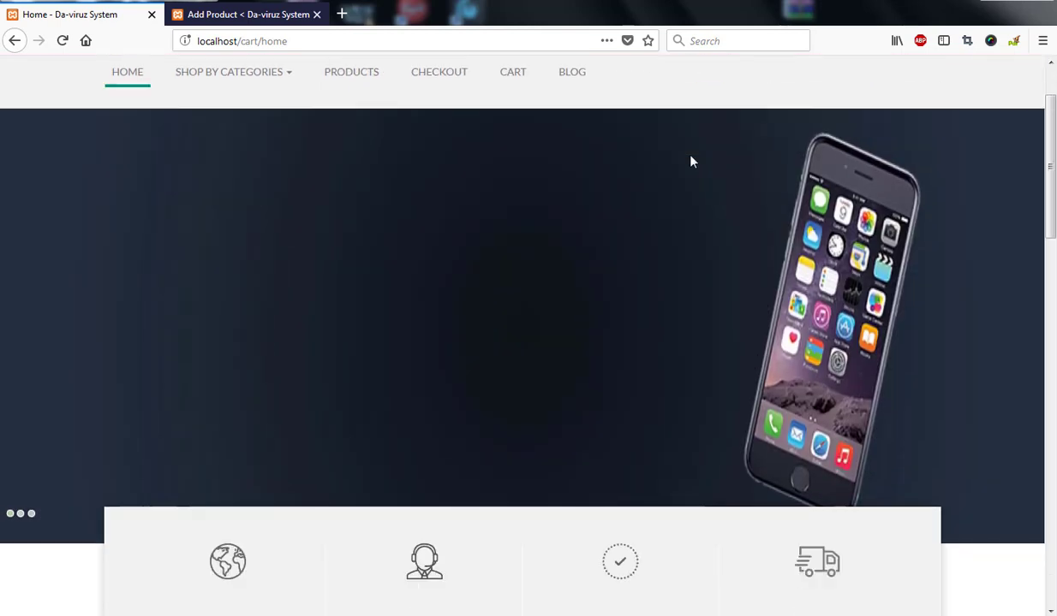
scroll(394, 238, "down", 3)
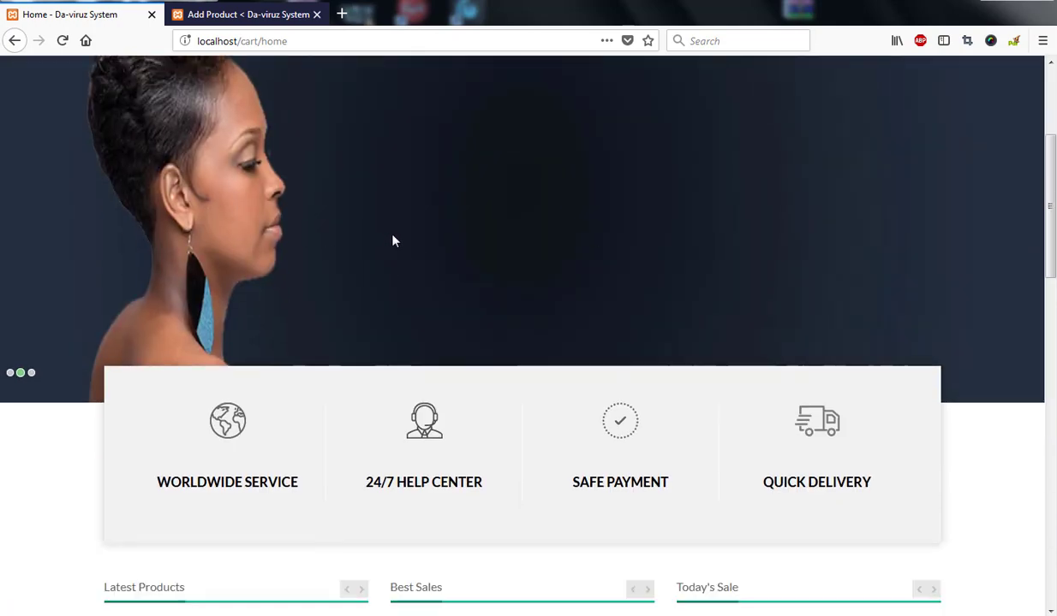
scroll(465, 196, "up", 3)
scroll(405, 244, "down", 3)
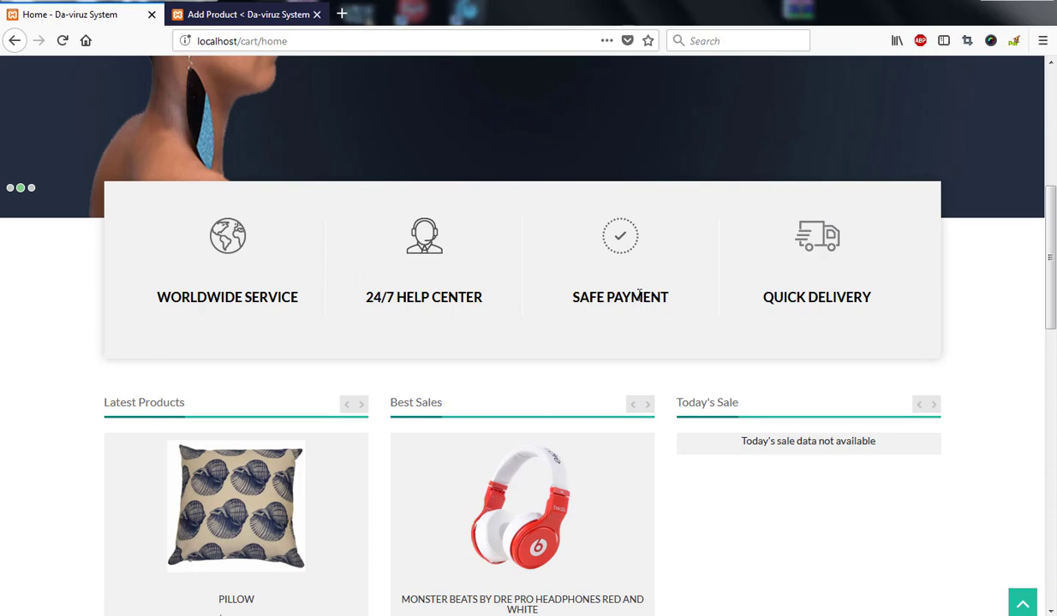
Step: View the home page's Latest Products, Best Sales and Today's Sale sections and compare the Featured and Recommended product lists
scroll(638, 296, "down", 3)
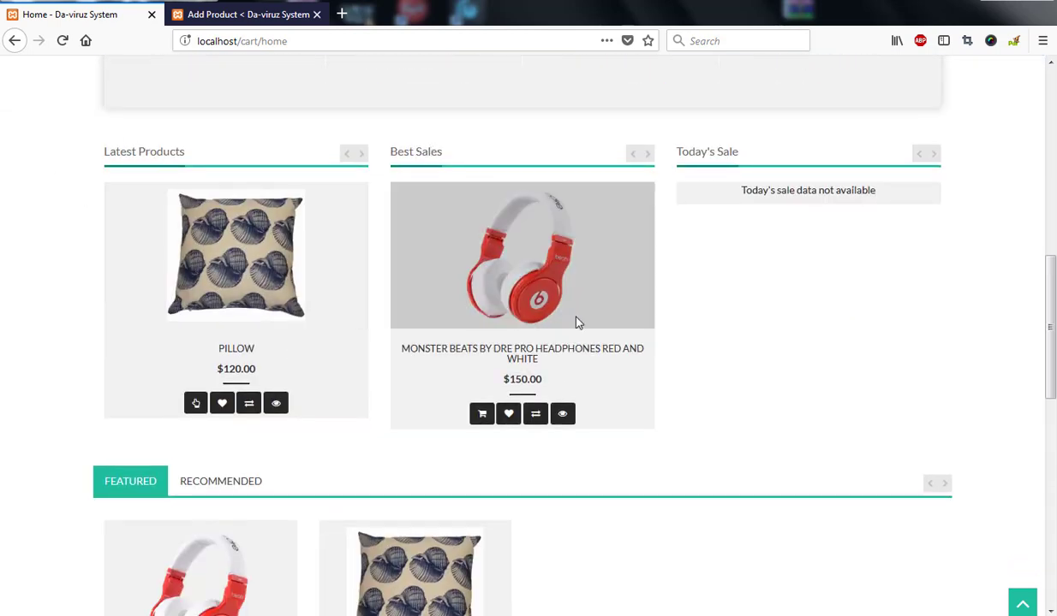
scroll(858, 247, "down", 1)
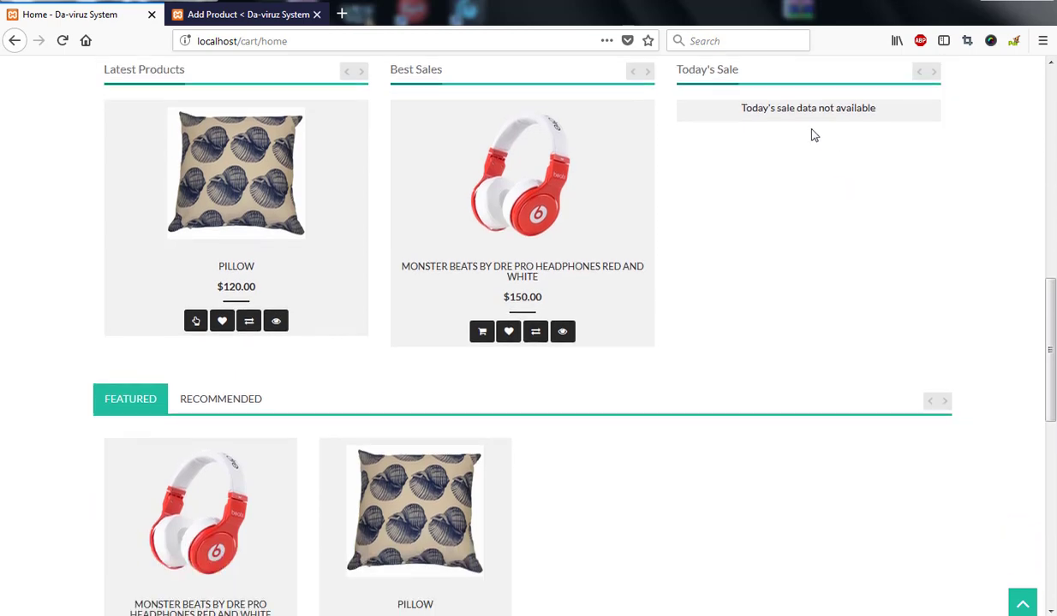
scroll(865, 213, "down", 2)
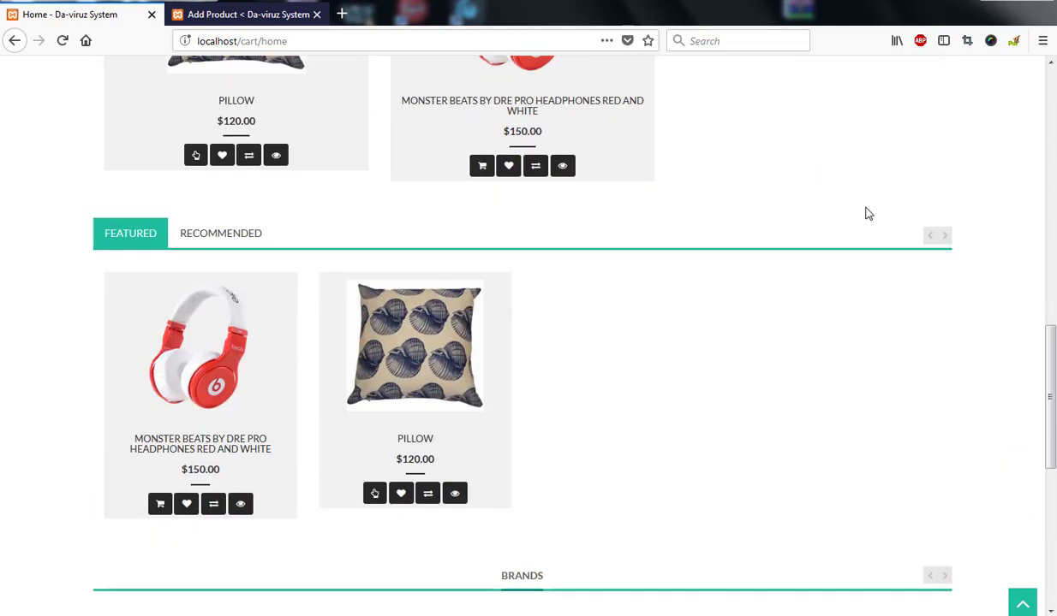
scroll(820, 208, "down", 1)
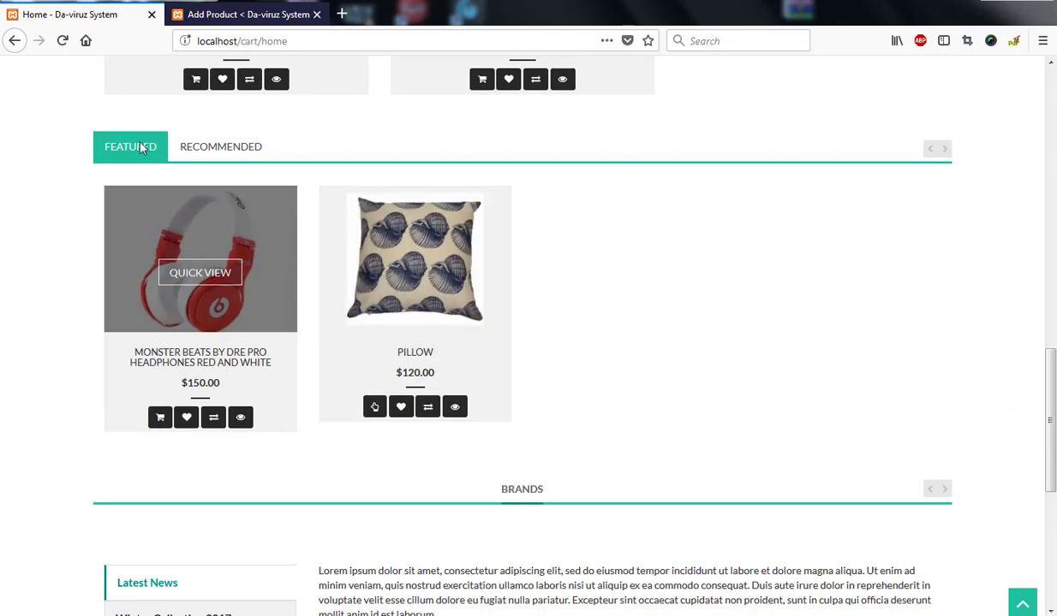
left_click(221, 147)
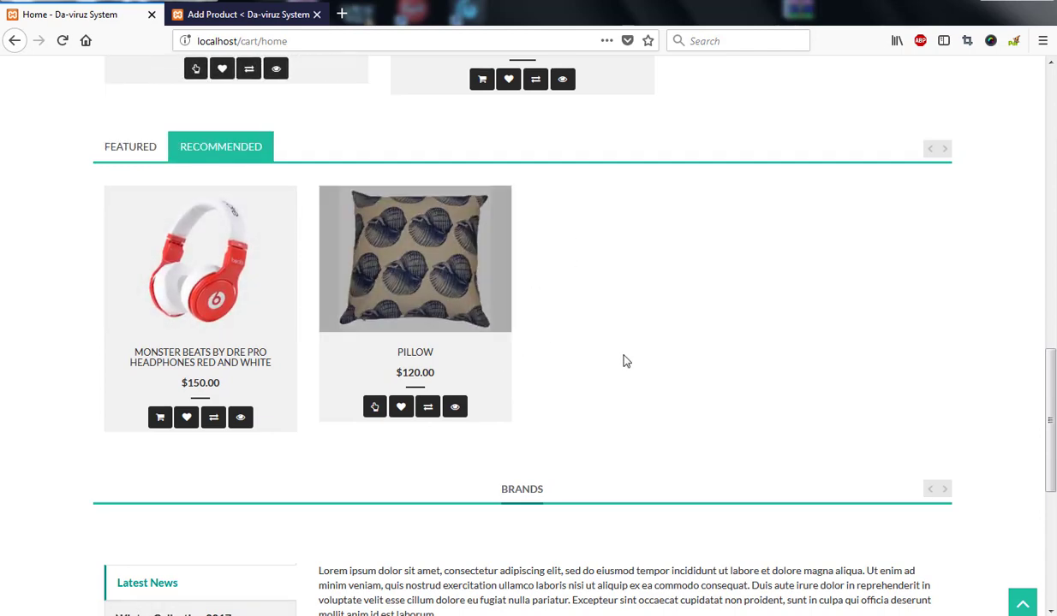
left_click(156, 150)
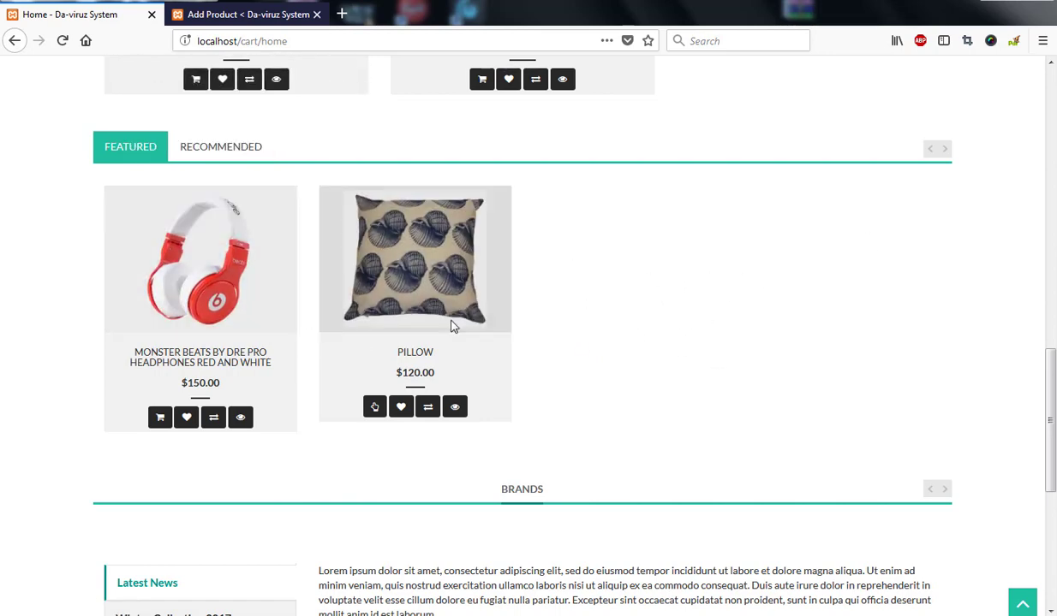
scroll(454, 325, "up", 4)
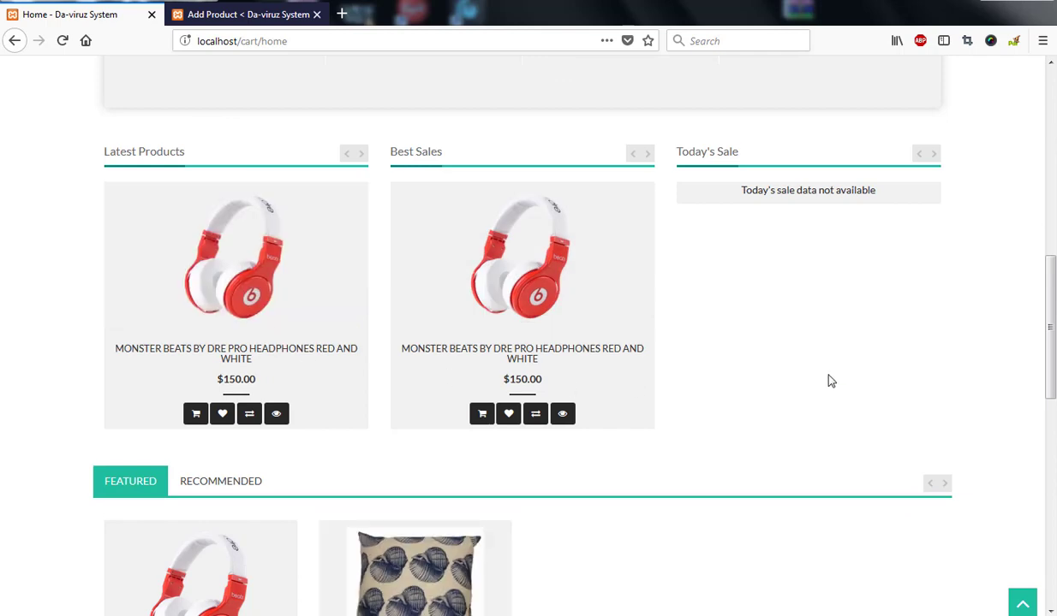
scroll(815, 373, "down", 2)
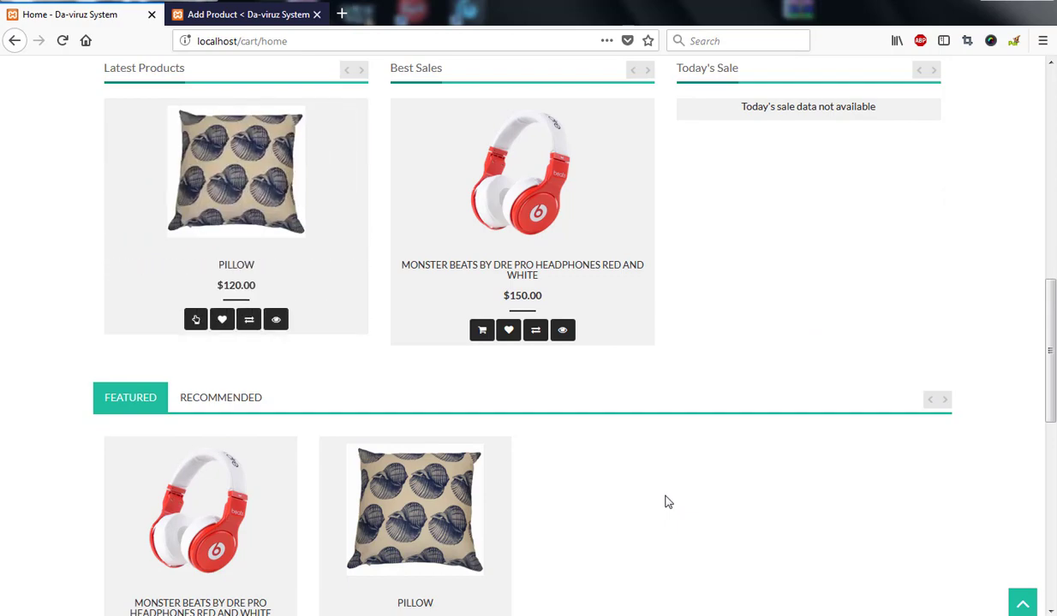
Step: View the home page's Brands section, news and collection list, and footer with the About Us, social media and tags areas
scroll(667, 501, "down", 3)
scroll(666, 502, "down", 3)
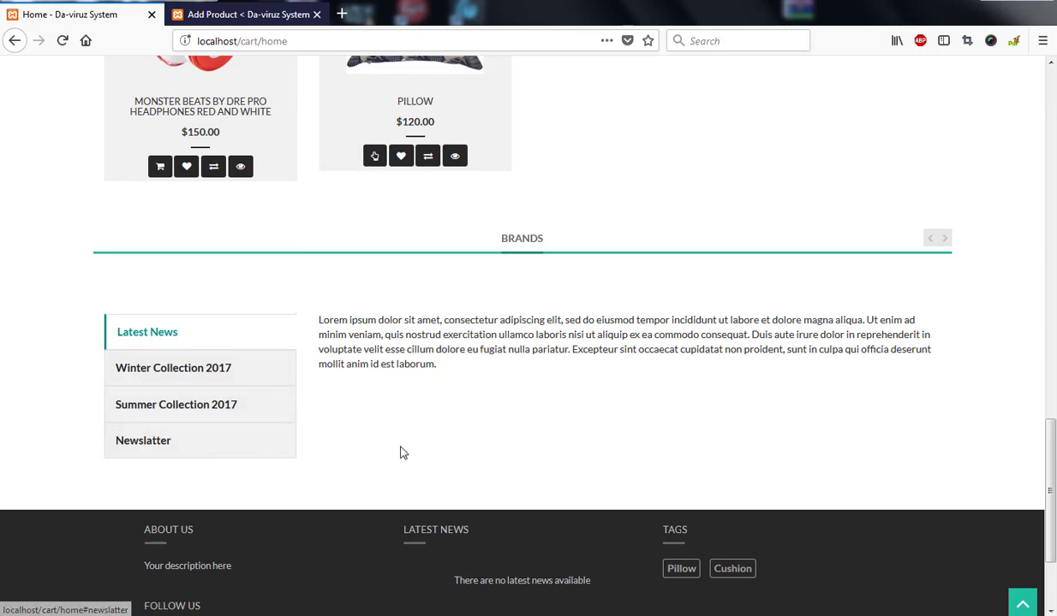
scroll(404, 453, "down", 2)
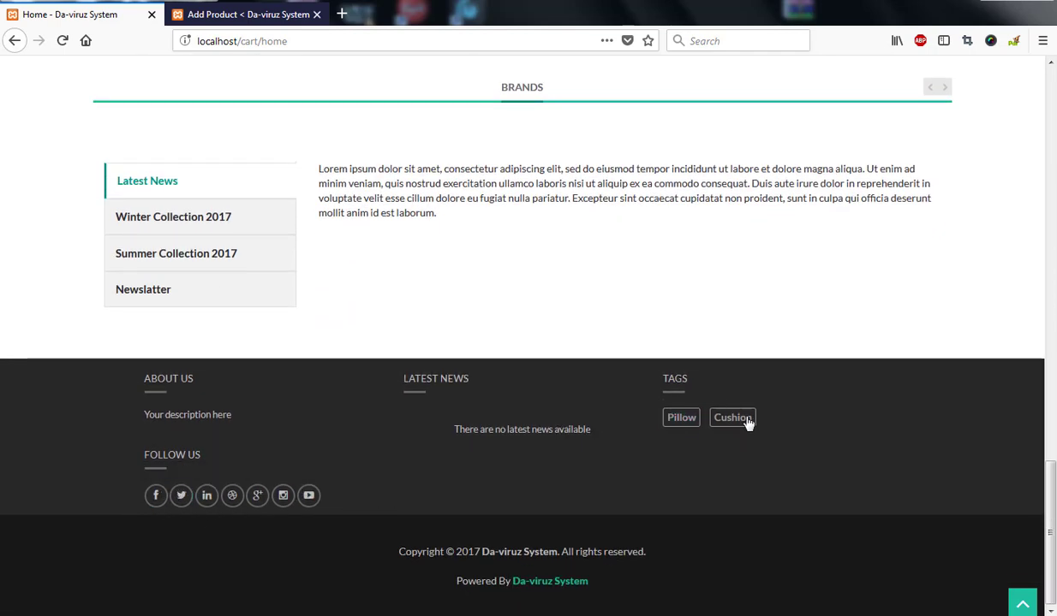
Step: Open the storefront's Products page and view its product listing, sorting option, categories, tags and price filter
scroll(708, 560, "up", 15)
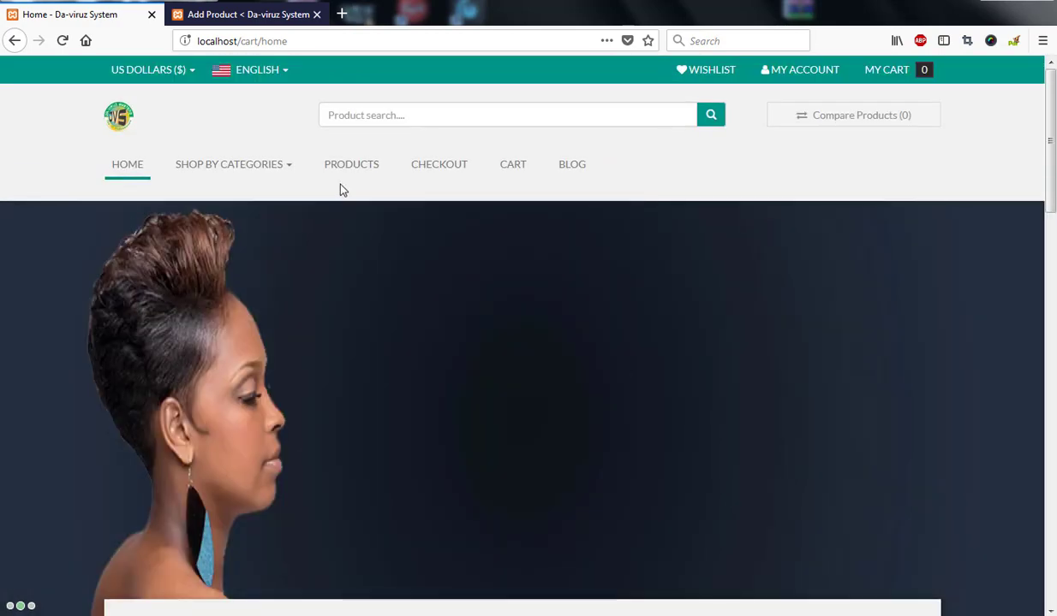
left_click(350, 172)
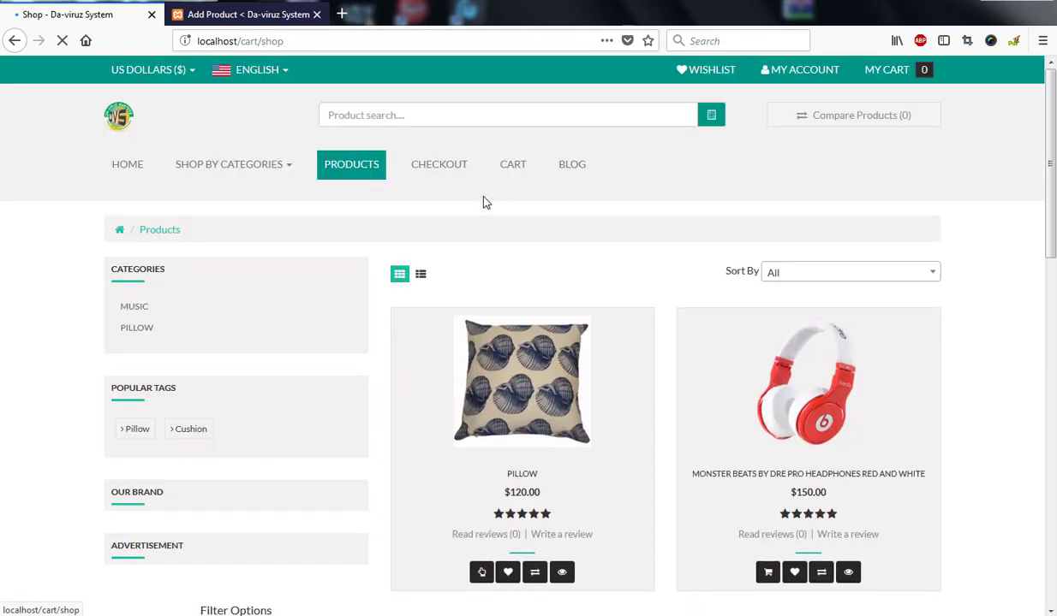
scroll(664, 245, "down", 5)
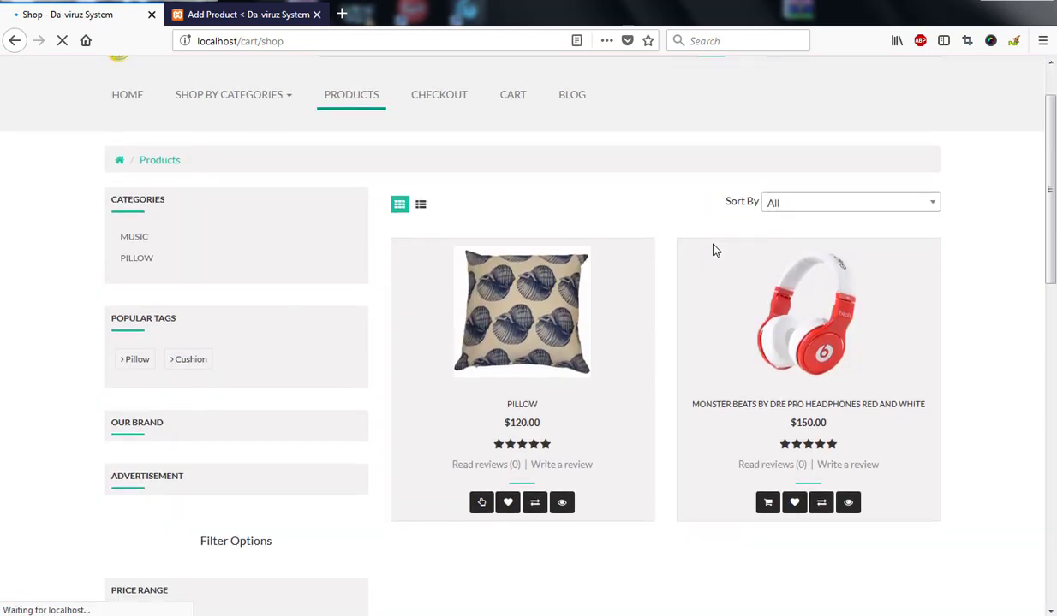
scroll(669, 182, "up", 2)
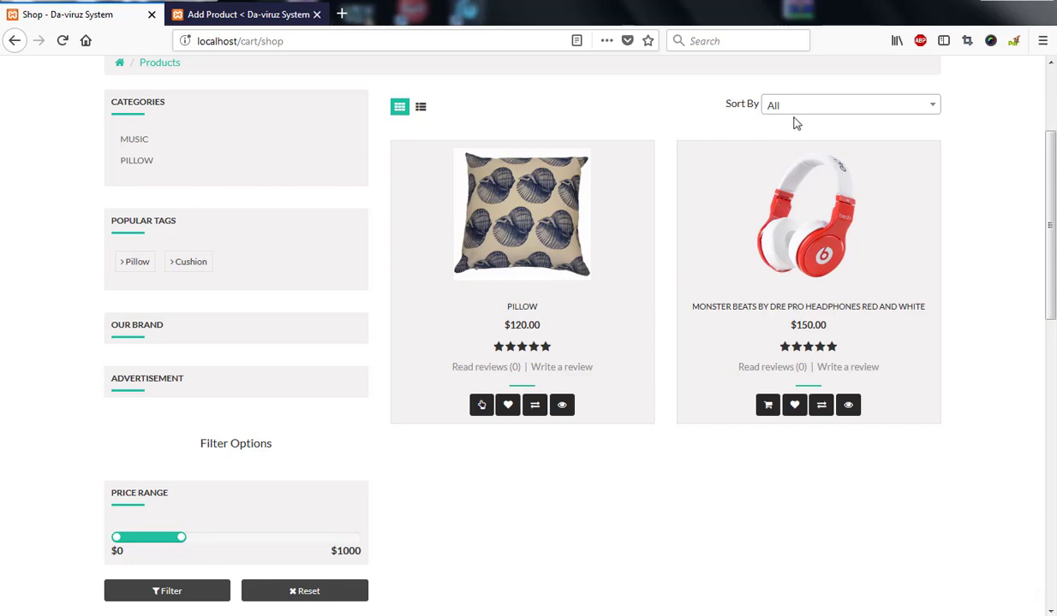
Step: Open the quick view of the Pillow product and browse through its gallery images
mouse_move(531, 359)
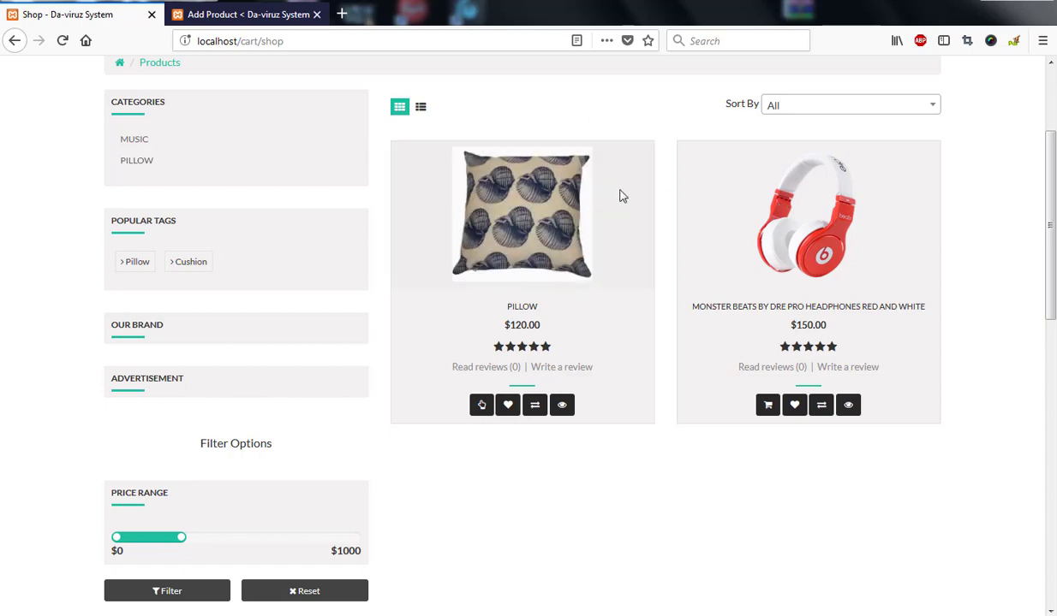
left_click(524, 227)
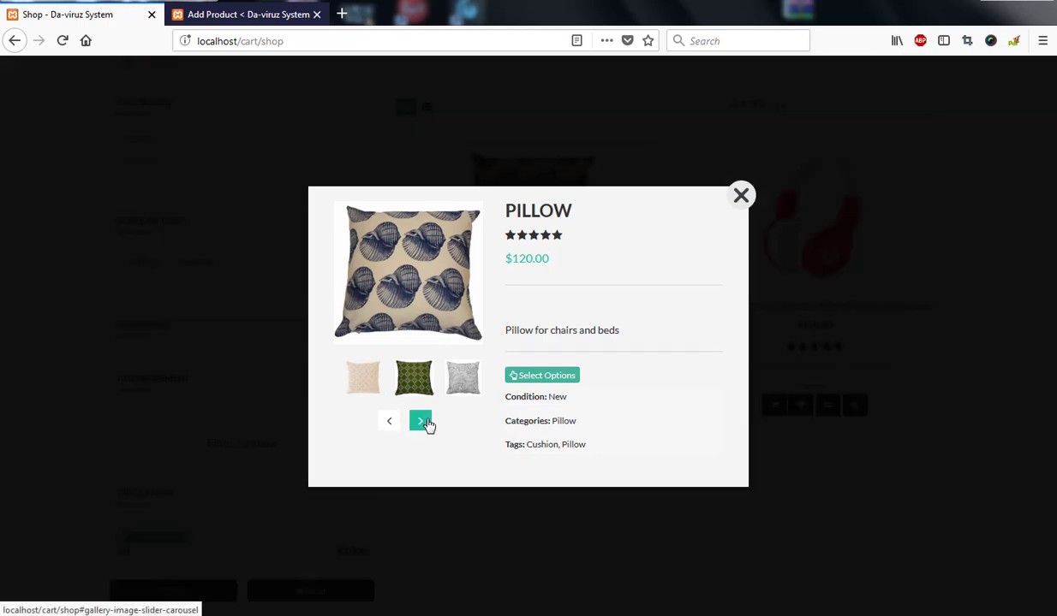
left_click(425, 423)
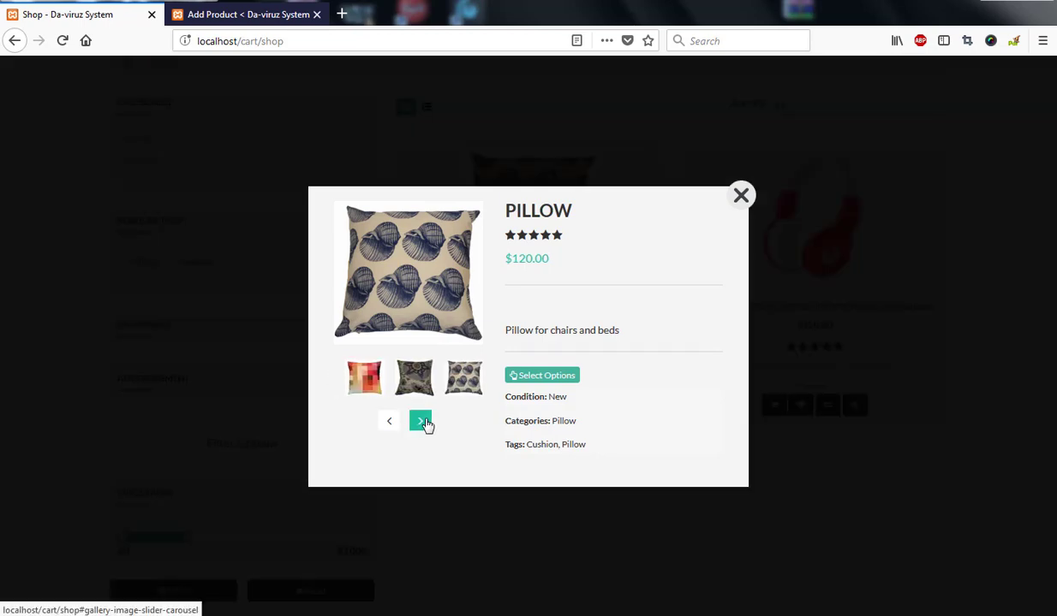
left_click(421, 421)
left_click(422, 422)
left_click(422, 422)
left_click(423, 423)
left_click(422, 423)
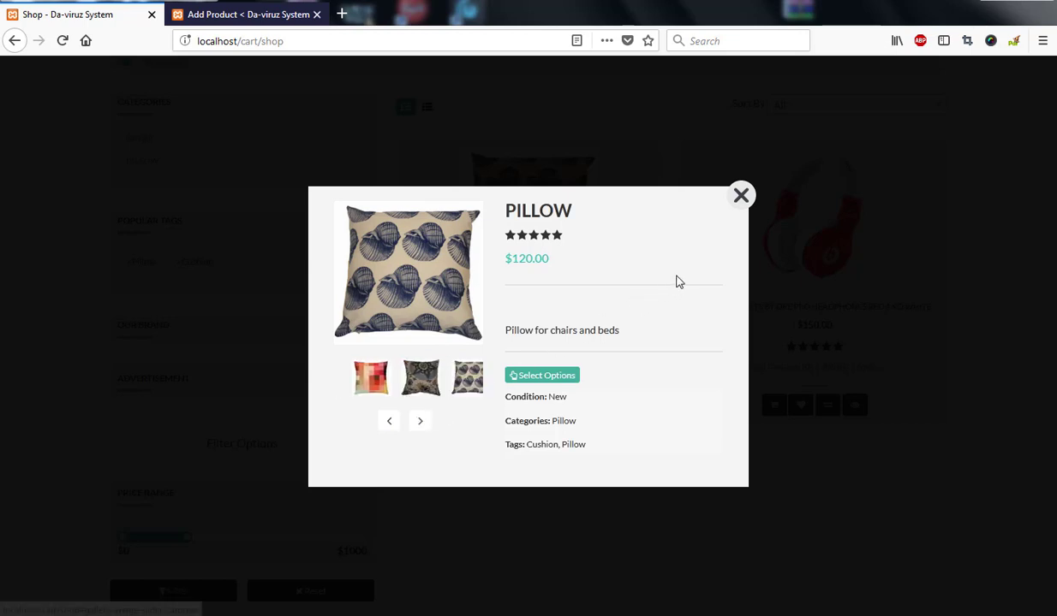
Step: Open the Pillow's product details page through its option selection and view the colour options, product information and sharing links
left_click(538, 384)
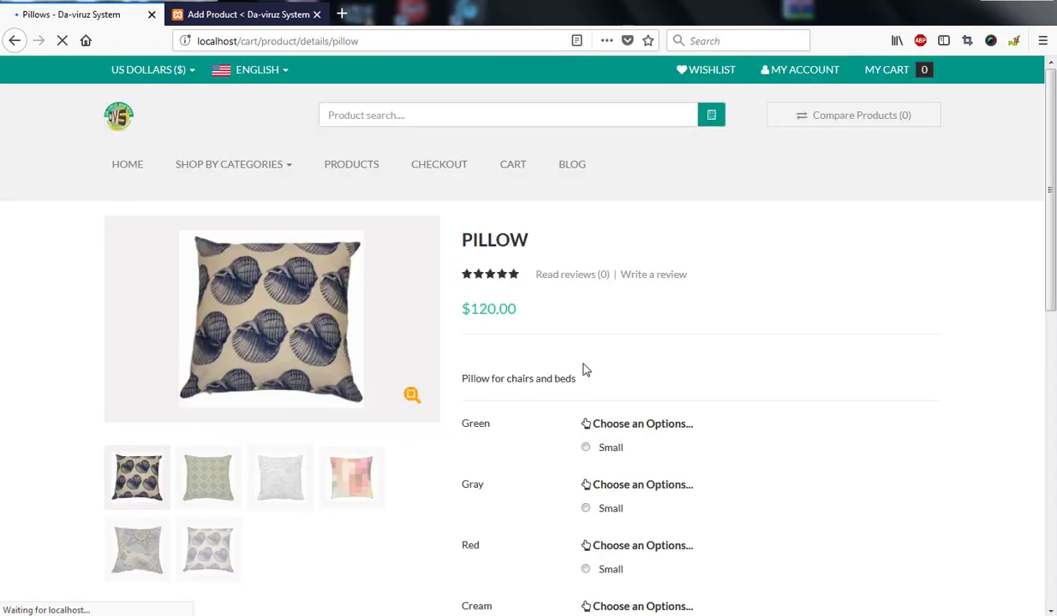
scroll(600, 358, "down", 3)
scroll(581, 353, "down", 1)
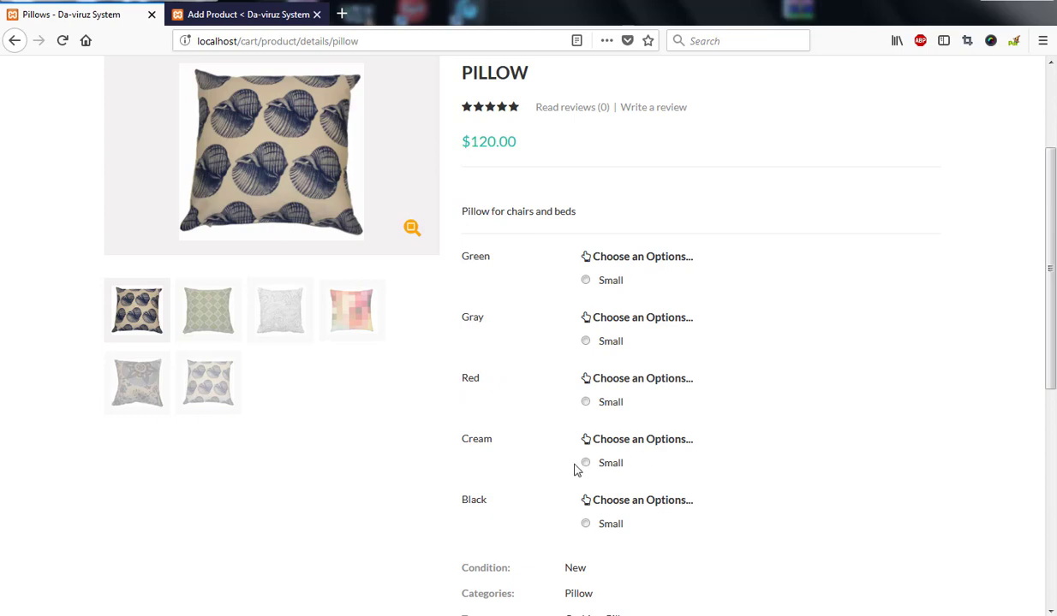
scroll(631, 500, "down", 6)
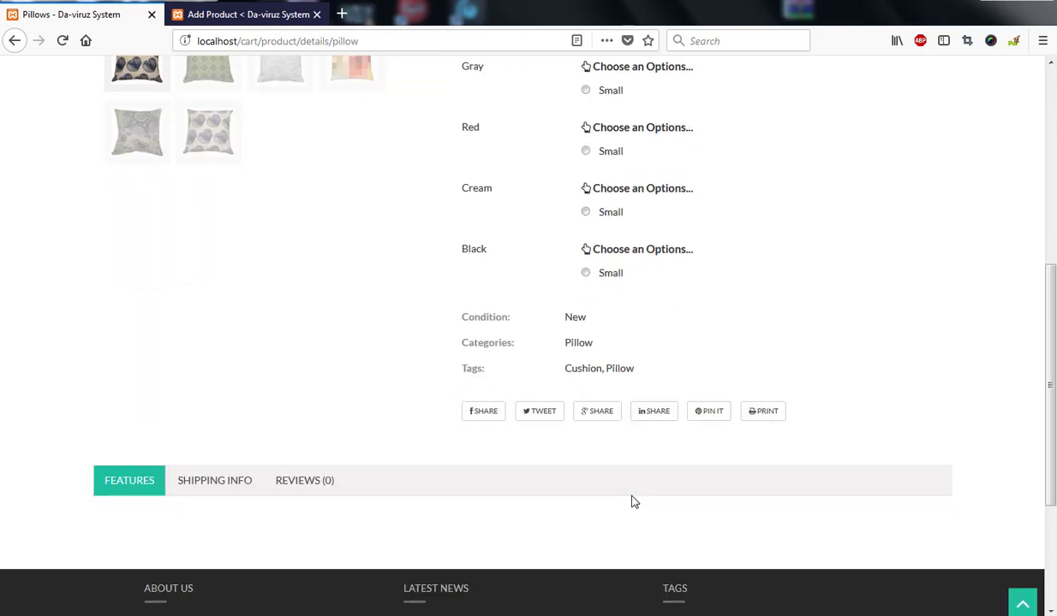
scroll(694, 347, "up", 4)
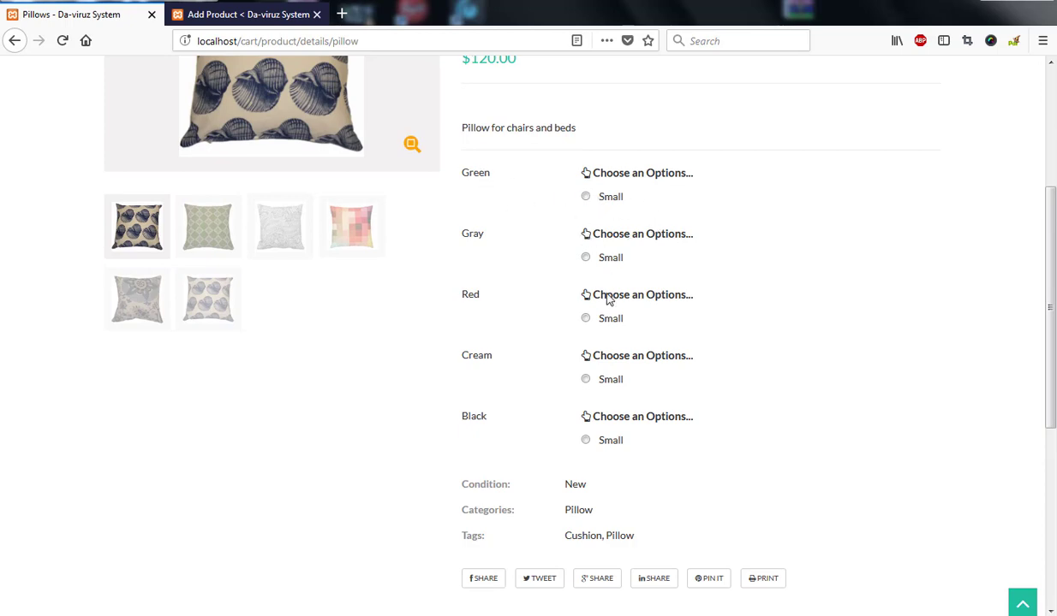
scroll(360, 266, "up", 4)
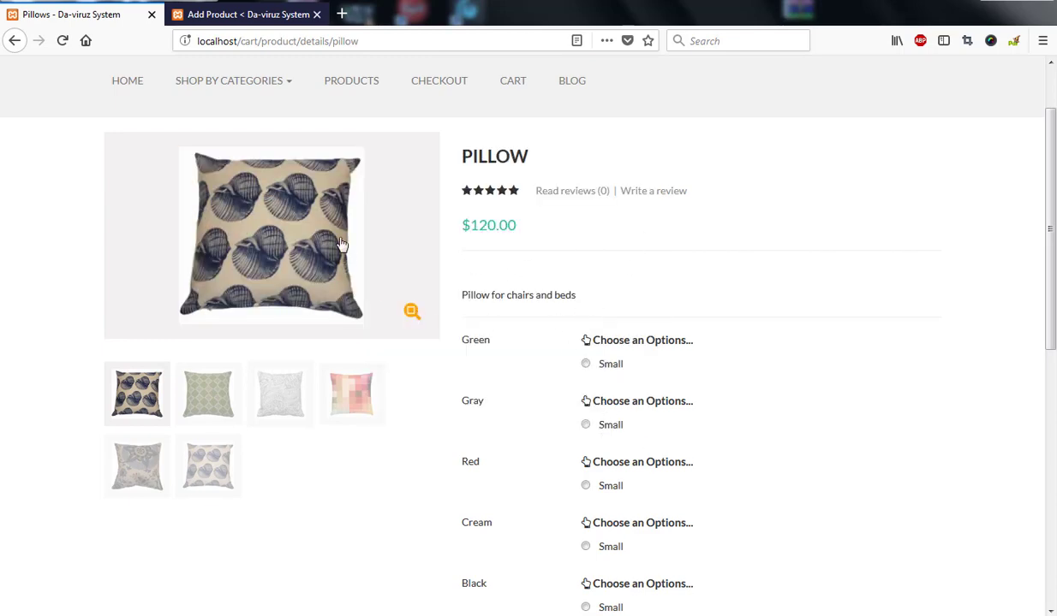
Step: Magnify the Pillow's main image, and switch the displayed picture to the multicoloured checkered pillow
mouse_move(297, 227)
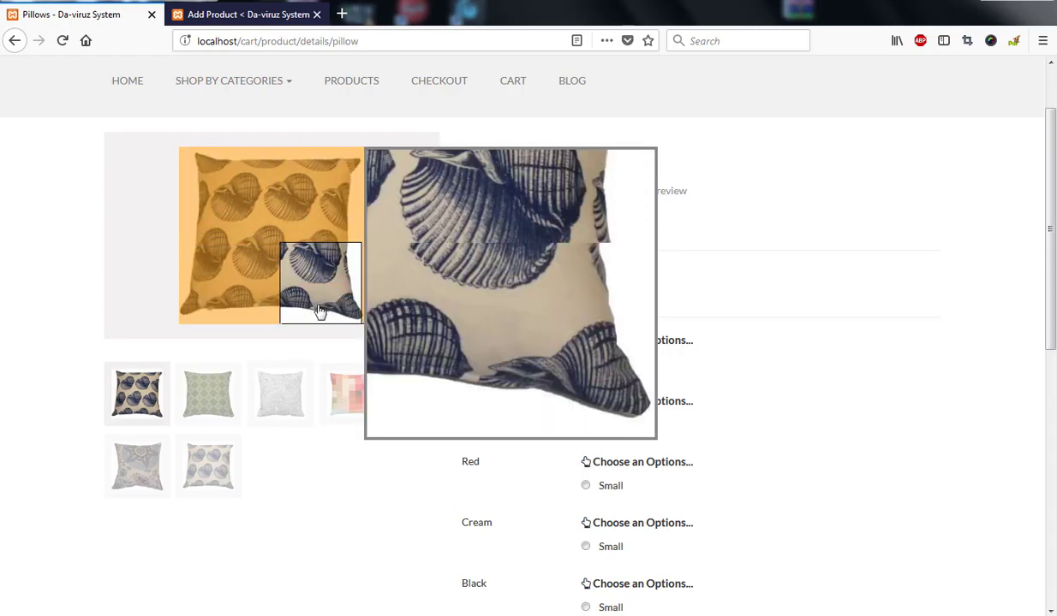
left_click(347, 402)
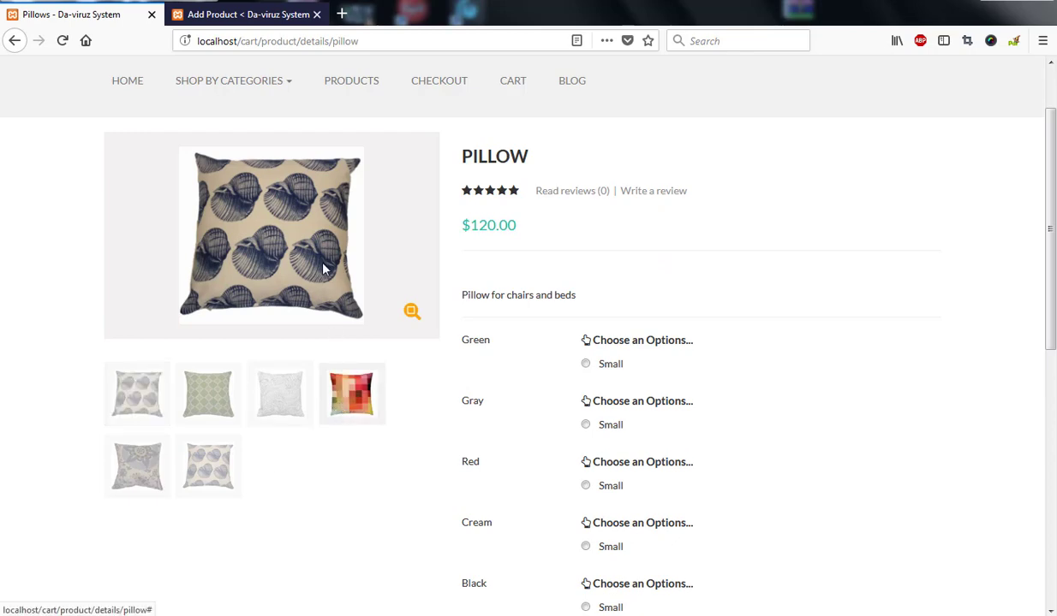
left_click(345, 387)
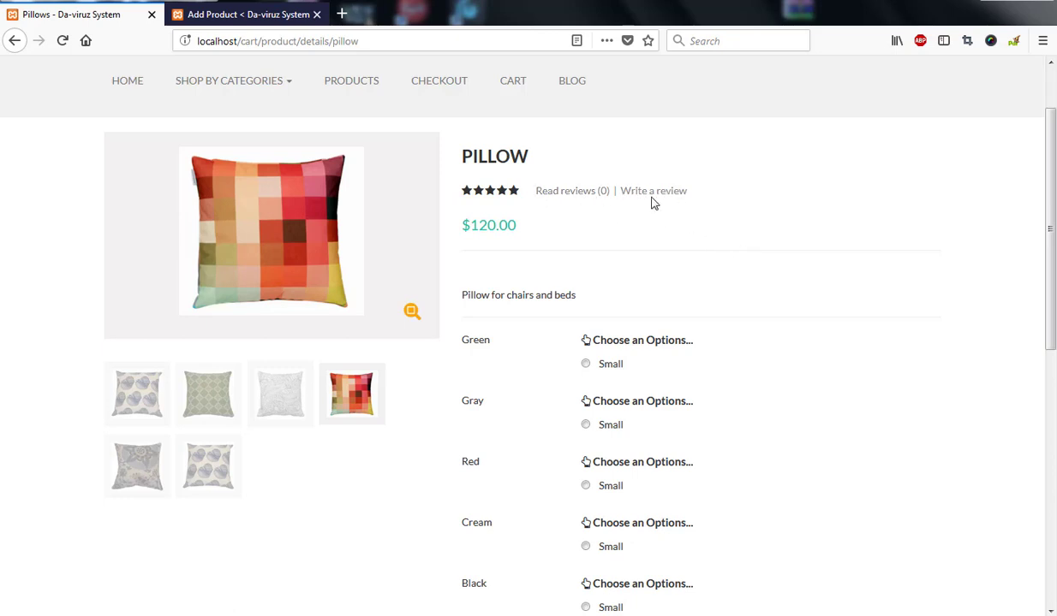
Step: View the Pillow's Features, Shipping Info and Reviews sections, including the form for adding a review
scroll(677, 238, "down", 6)
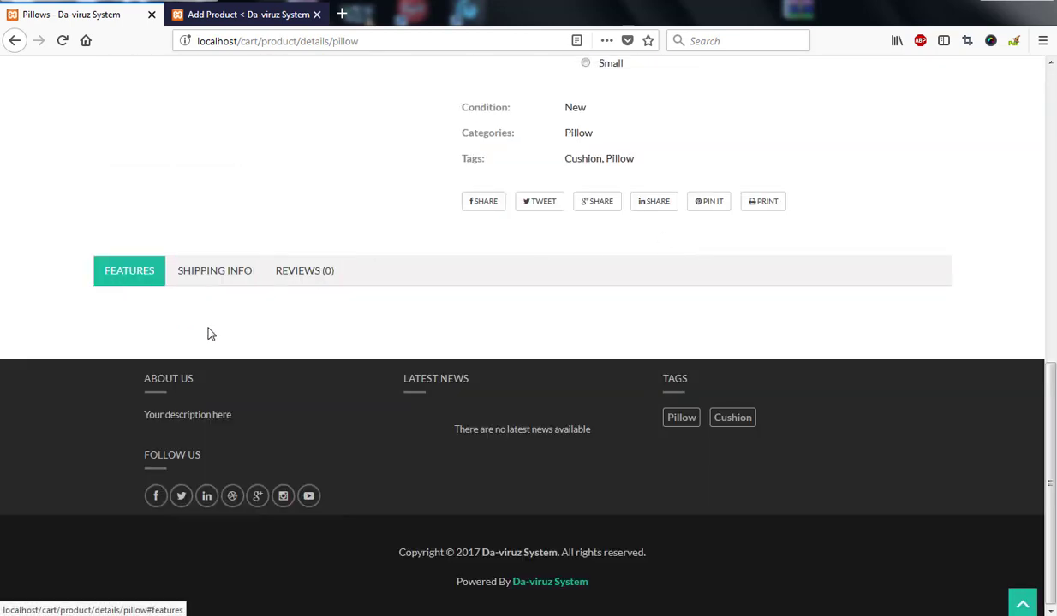
left_click(215, 276)
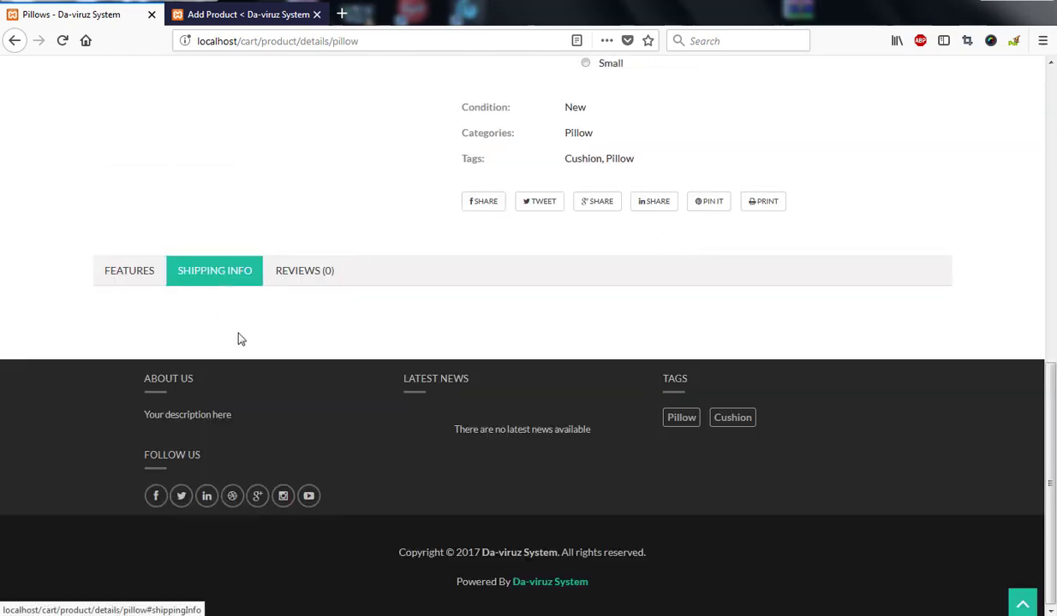
left_click(317, 276)
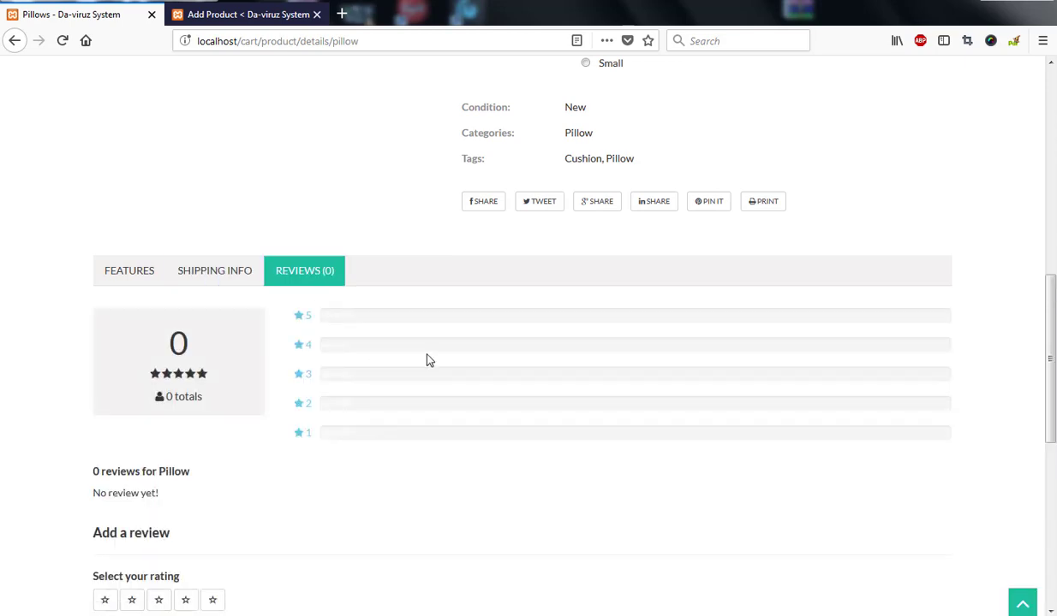
scroll(430, 360, "down", 4)
scroll(430, 355, "up", 6)
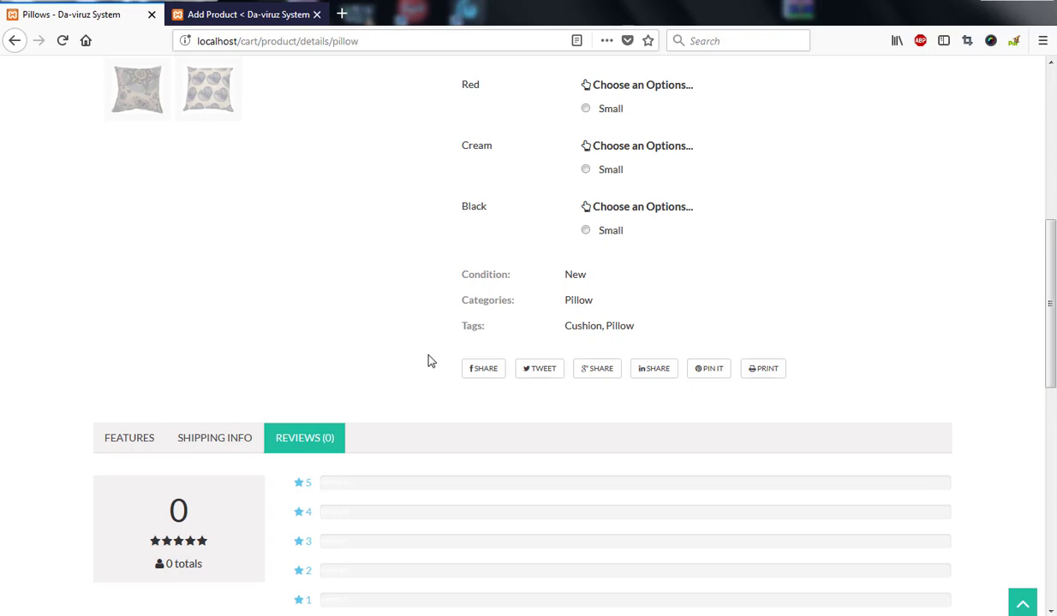
Step: Go to the user login page, open the new user registration form and view its fields
scroll(430, 360, "up", 5)
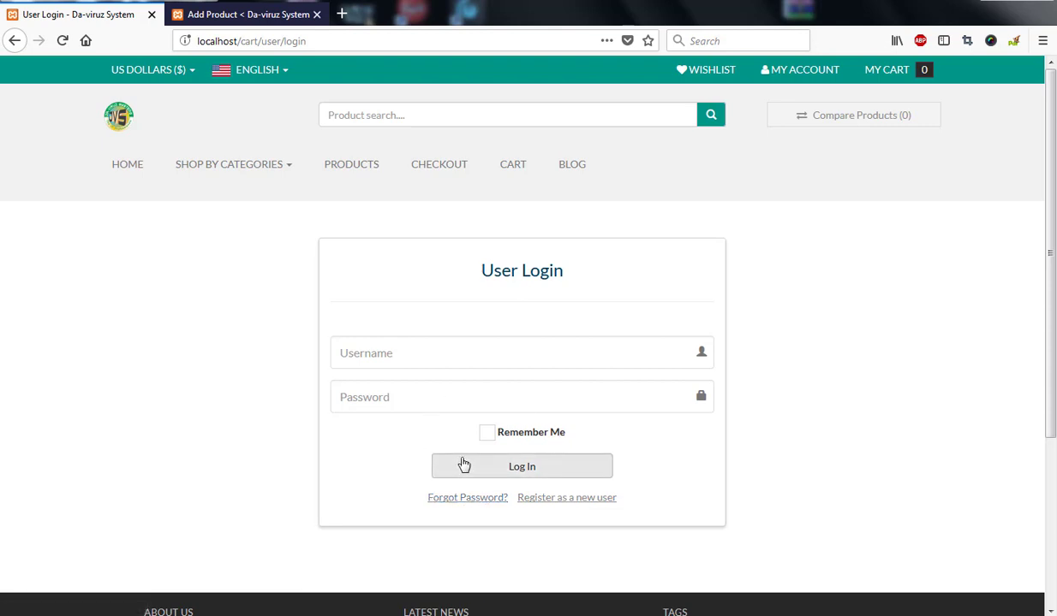
left_click(567, 498)
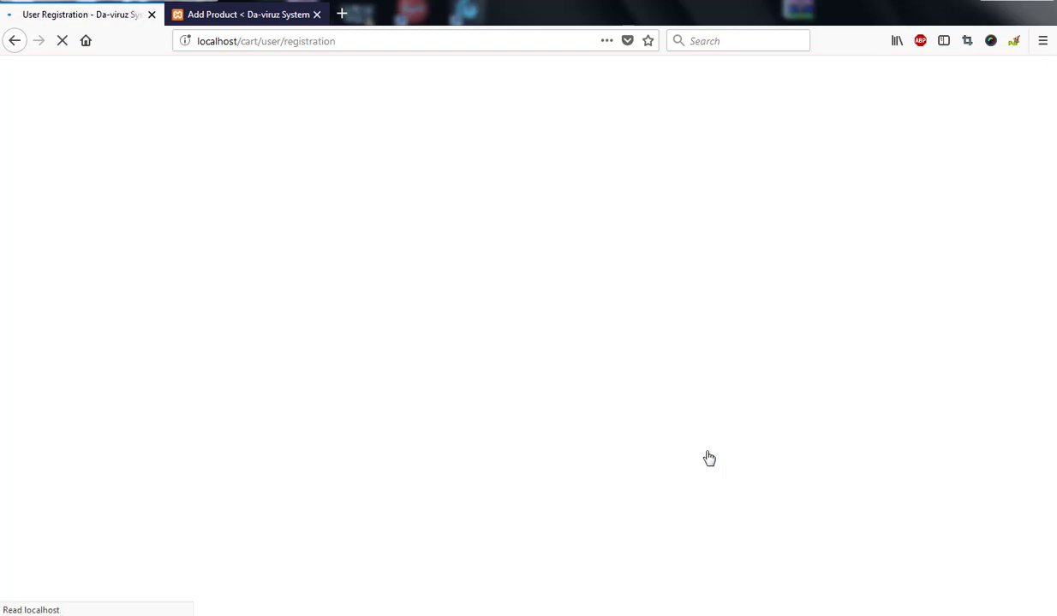
scroll(667, 377, "down", 3)
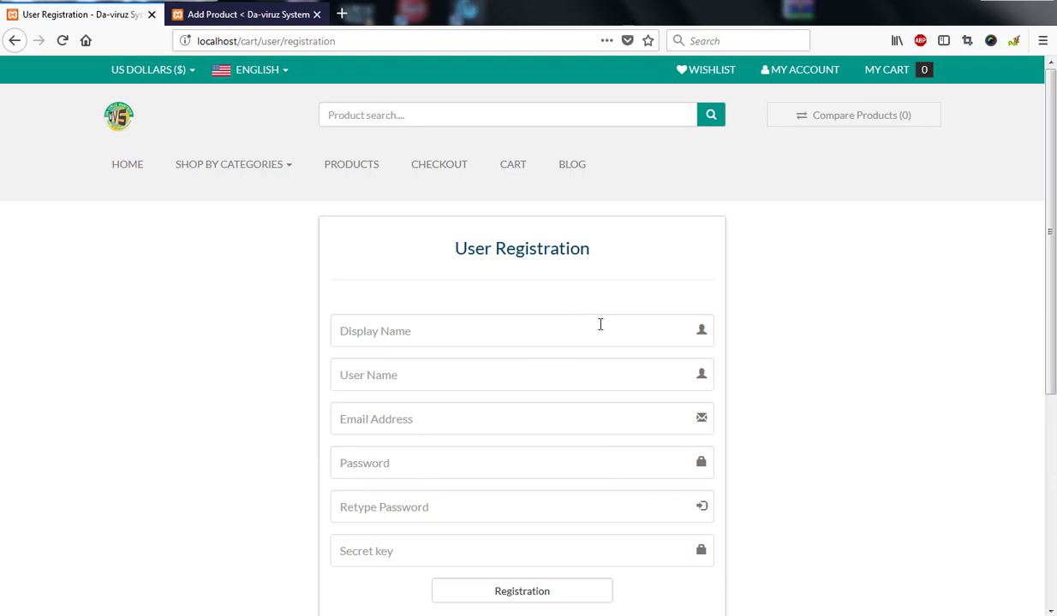
scroll(693, 360, "down", 5)
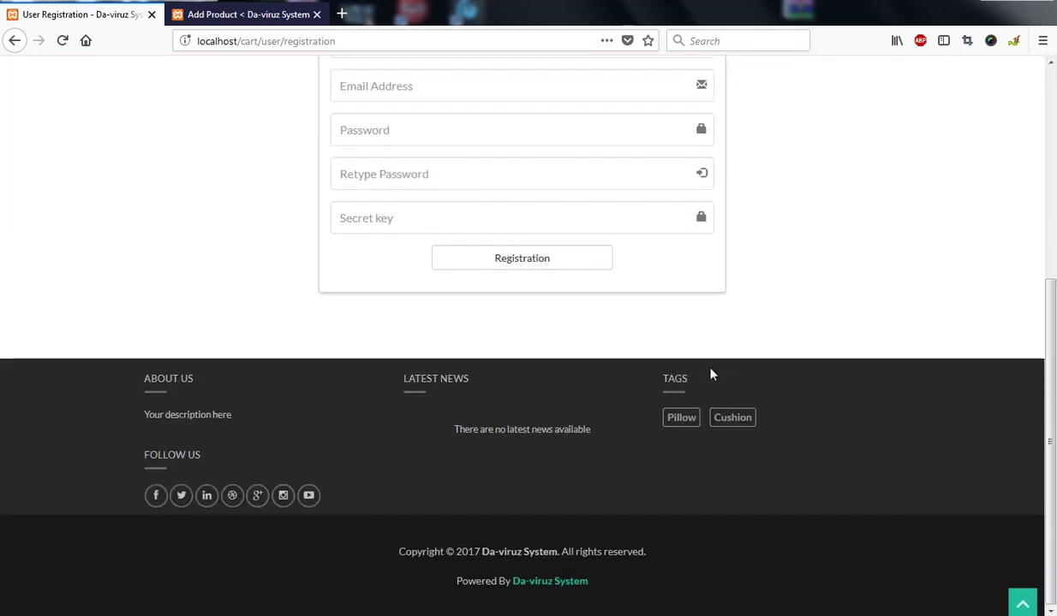
scroll(709, 373, "up", 5)
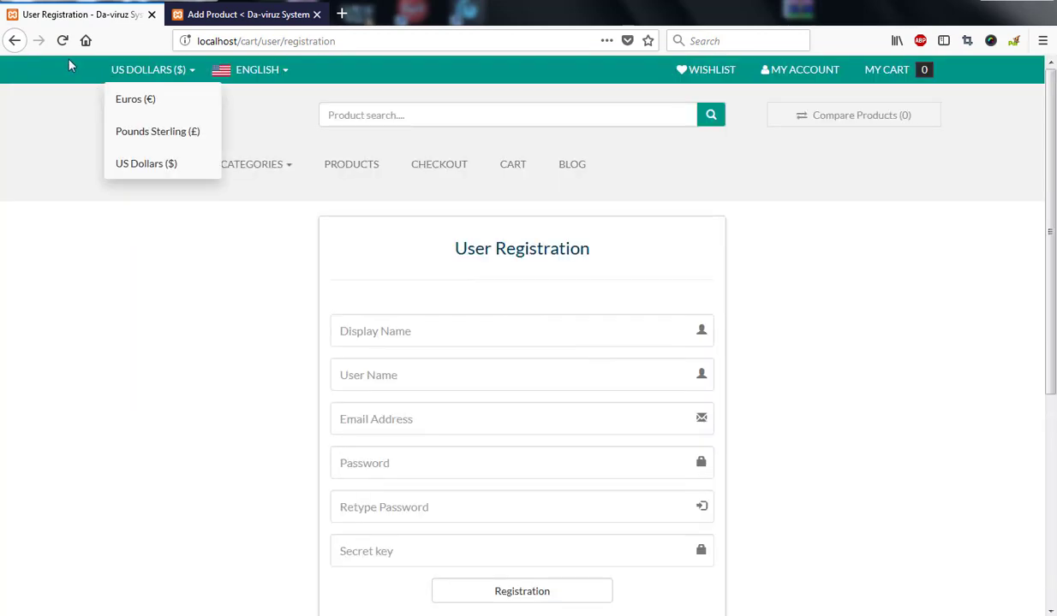
Step: Return to the user login page and log in with a saved customer username and its password
left_click(14, 40)
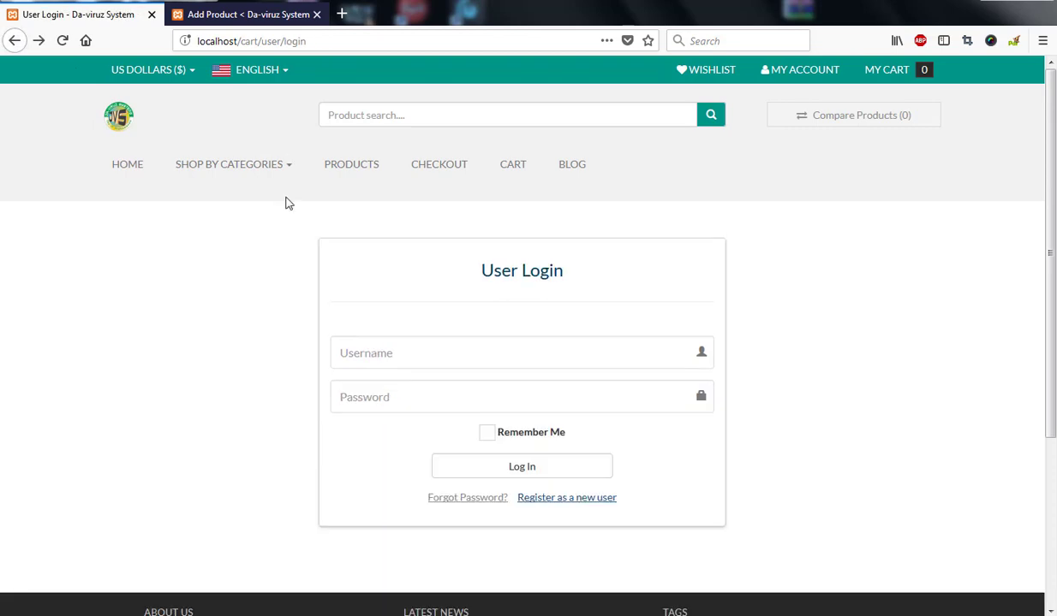
left_click(370, 350)
left_click(369, 355)
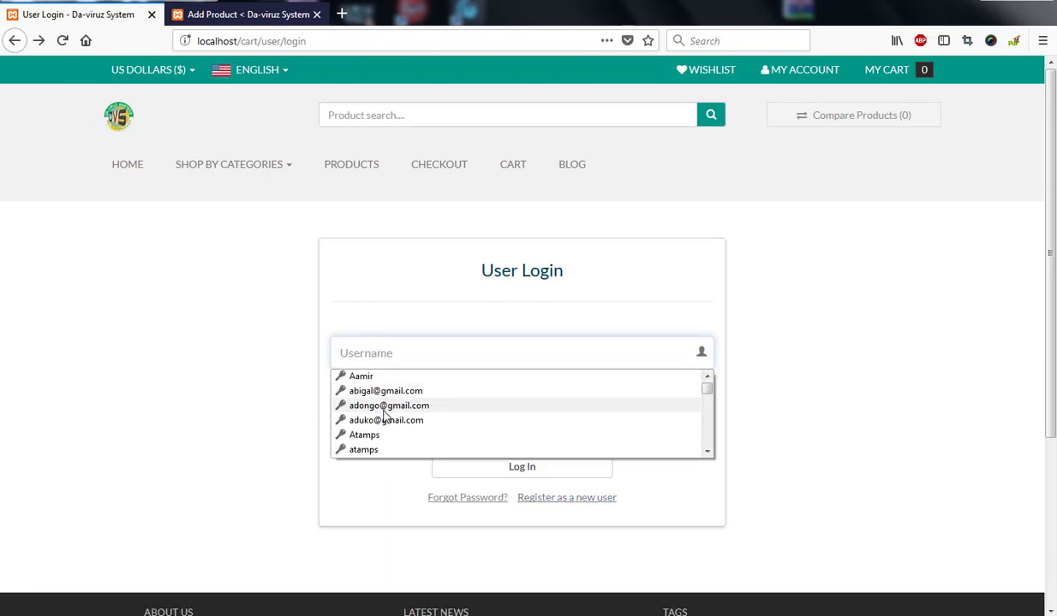
scroll(377, 411, "down", 10)
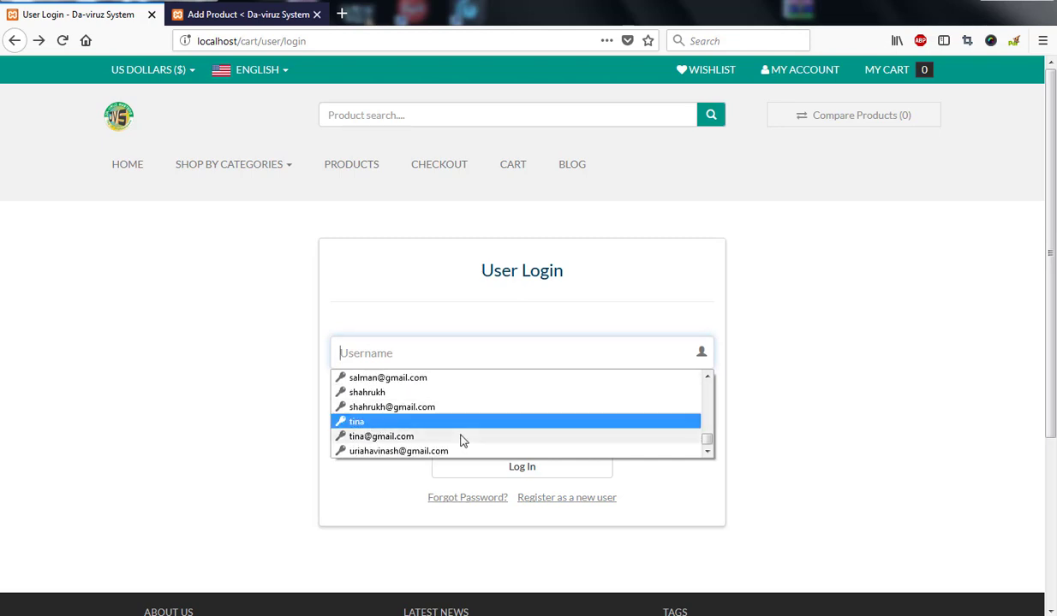
left_click(370, 422)
left_click(521, 471)
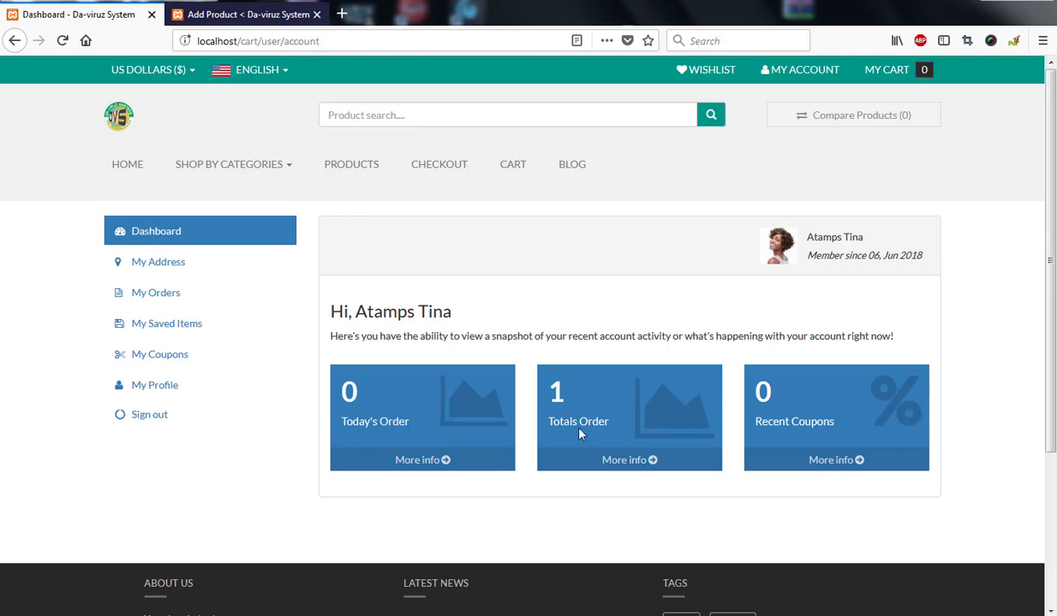
Step: Open the customer's orders list from the total orders summary and view the completed order's items, totals, billing and shipping addresses
left_click(637, 462)
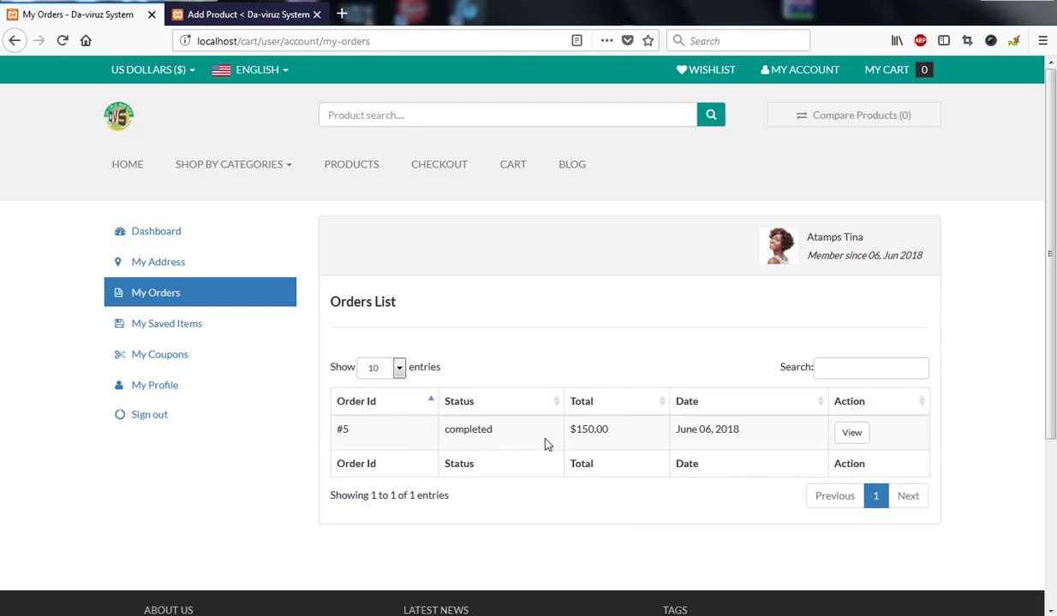
left_click(857, 437)
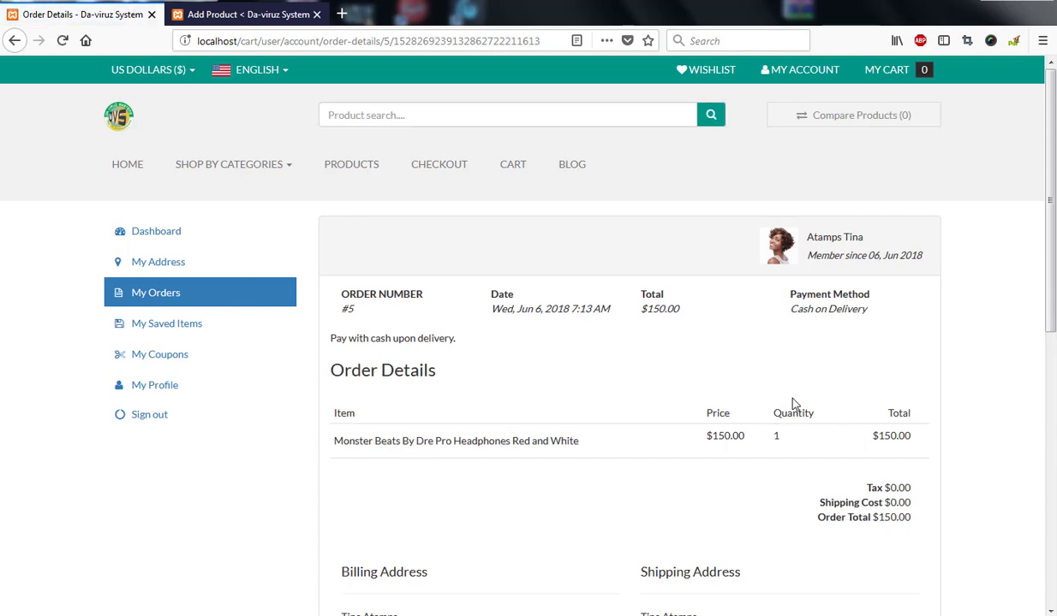
scroll(793, 405, "down", 6)
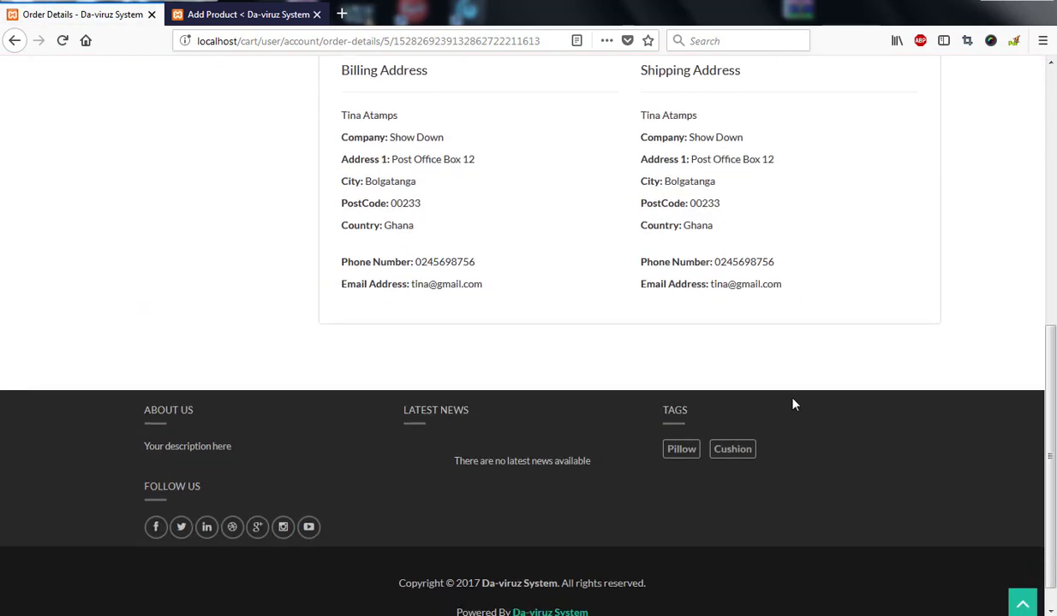
scroll(793, 405, "up", 6)
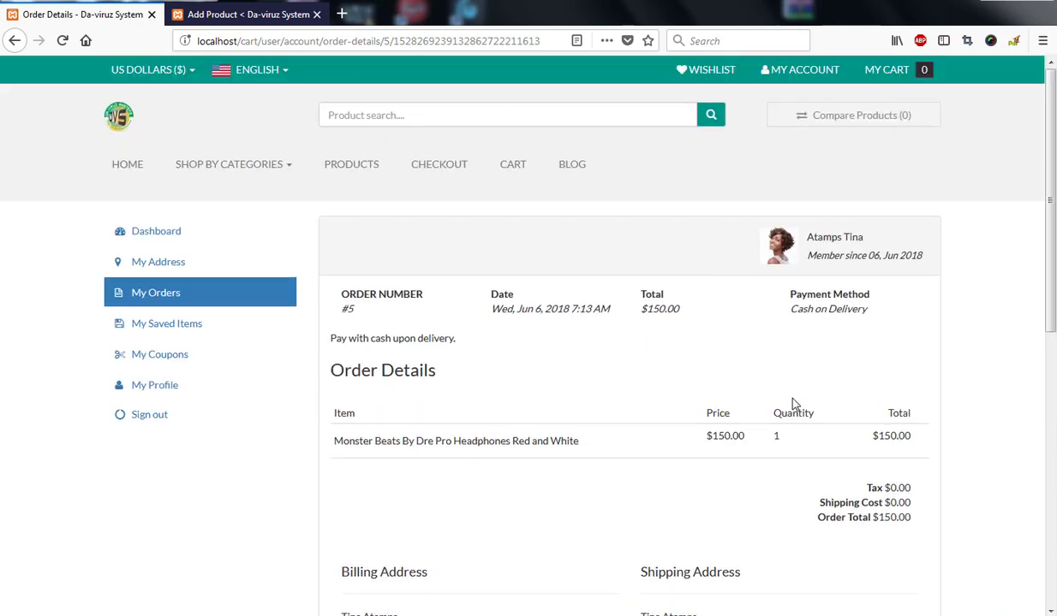
scroll(793, 405, "down", 6)
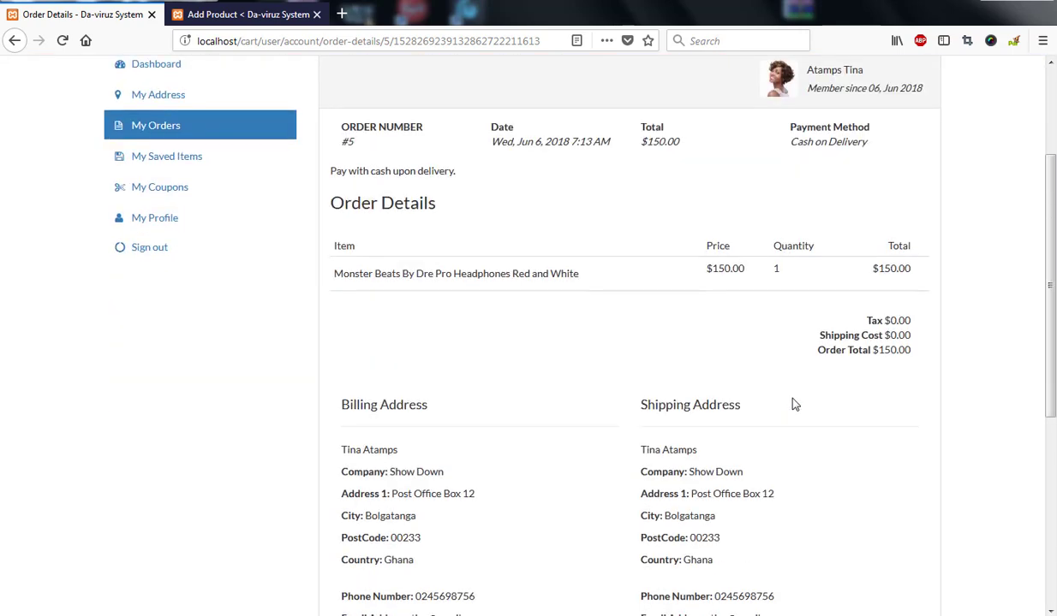
scroll(793, 405, "down", 1)
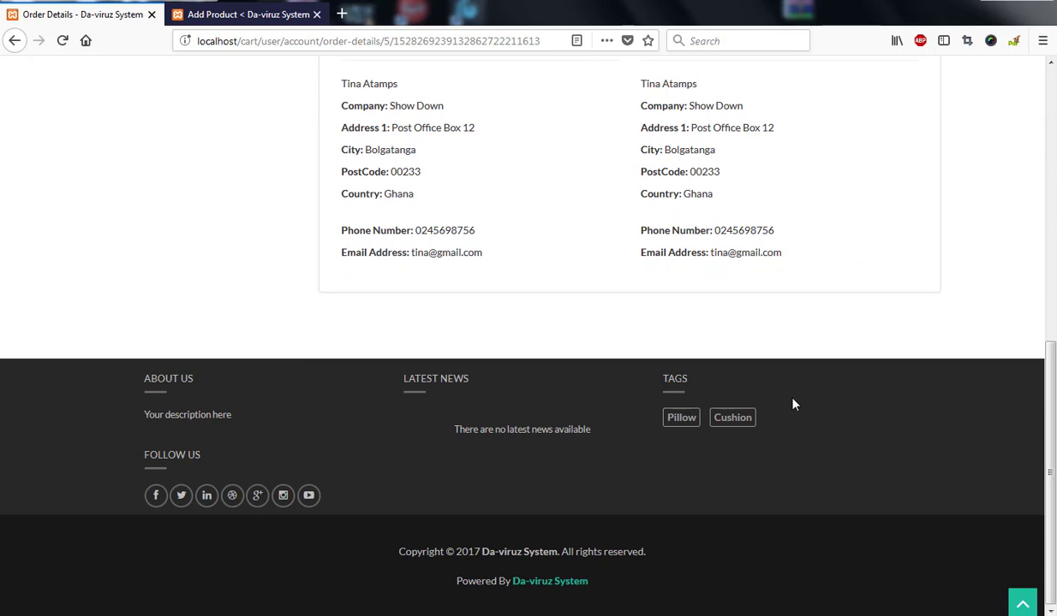
scroll(793, 405, "up", 7)
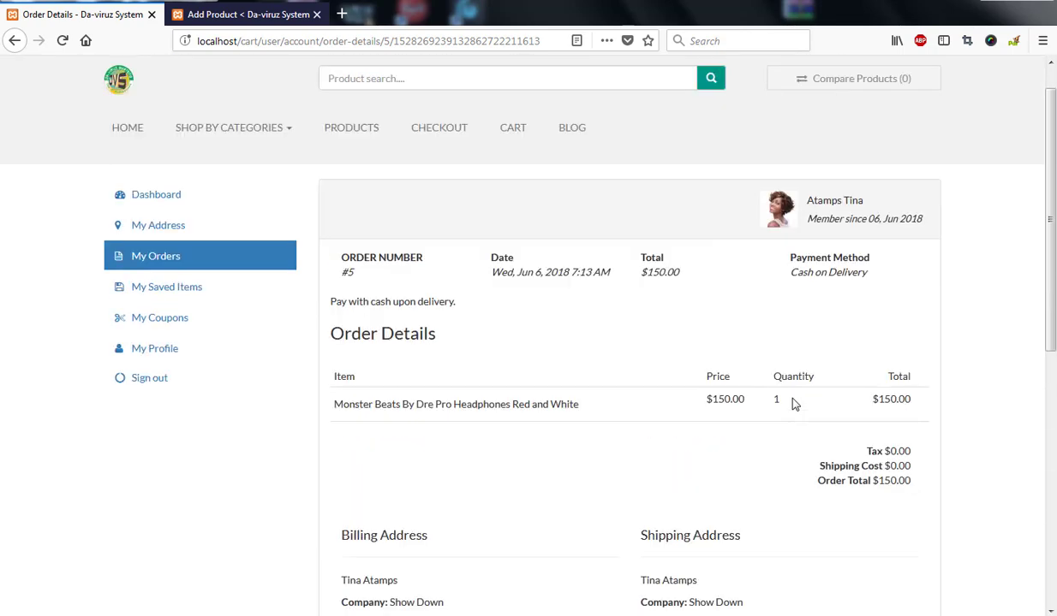
scroll(793, 405, "up", 1)
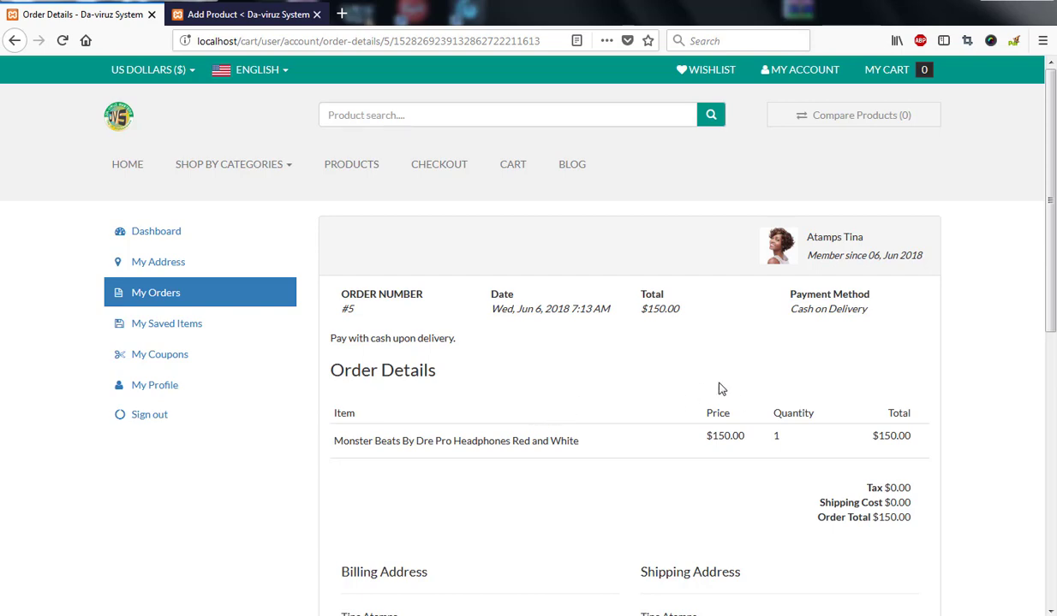
scroll(719, 387, "down", 3)
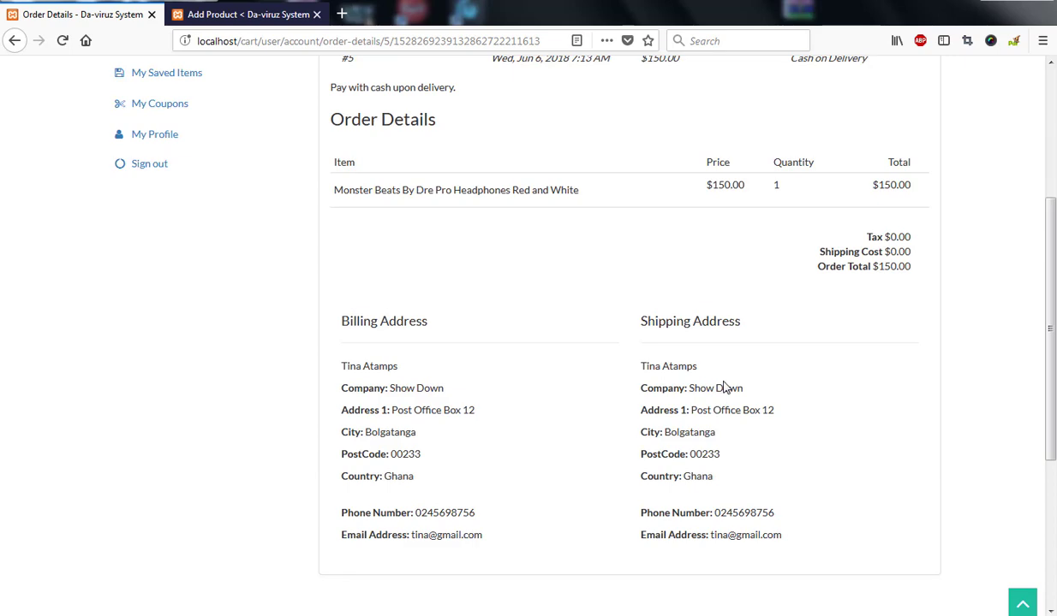
scroll(723, 388, "up", 3)
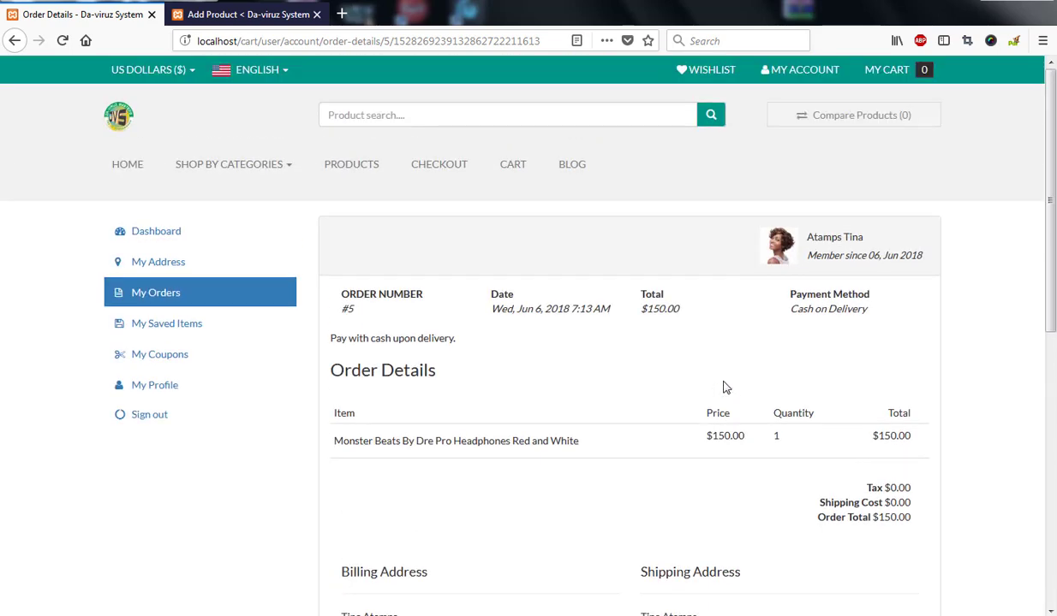